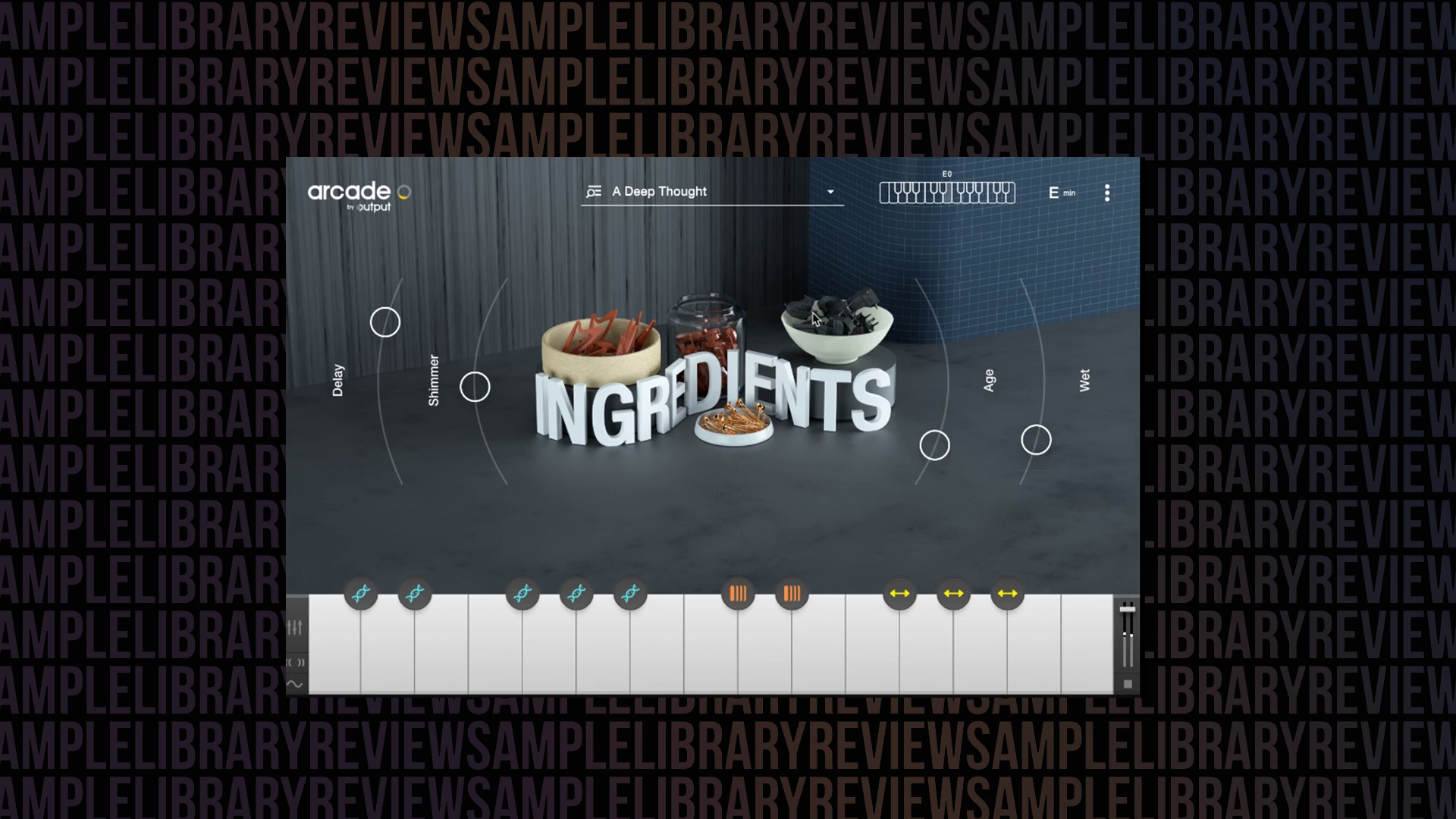
Bring the Wet, Age, Shimmer and Delay macros of the A Deep Thought kit down to their minimum.
left_click_drag(1036, 441, 1021, 533)
left_click_drag(940, 453, 931, 523)
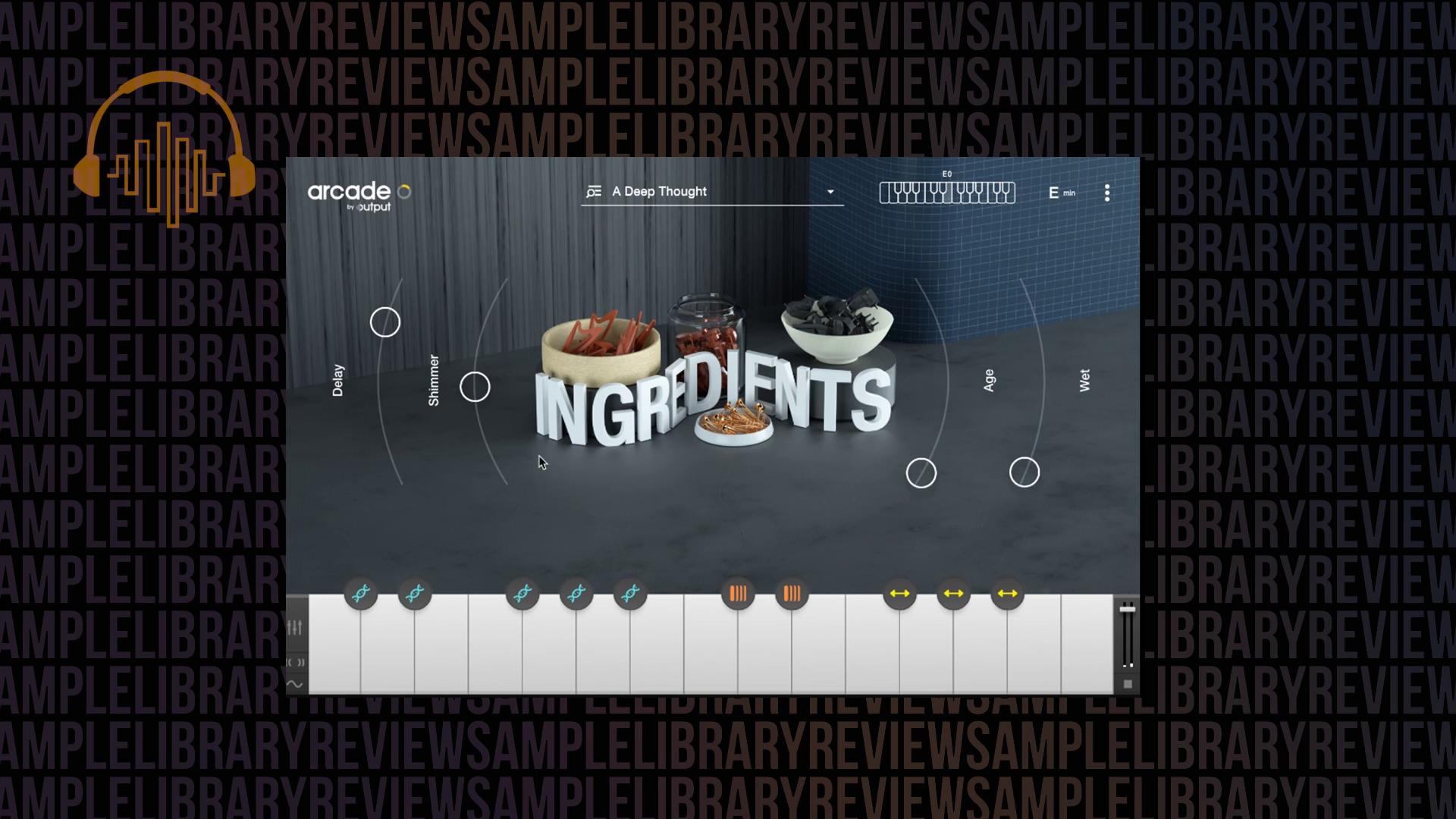
left_click_drag(487, 392, 501, 549)
left_click_drag(390, 337, 418, 569)
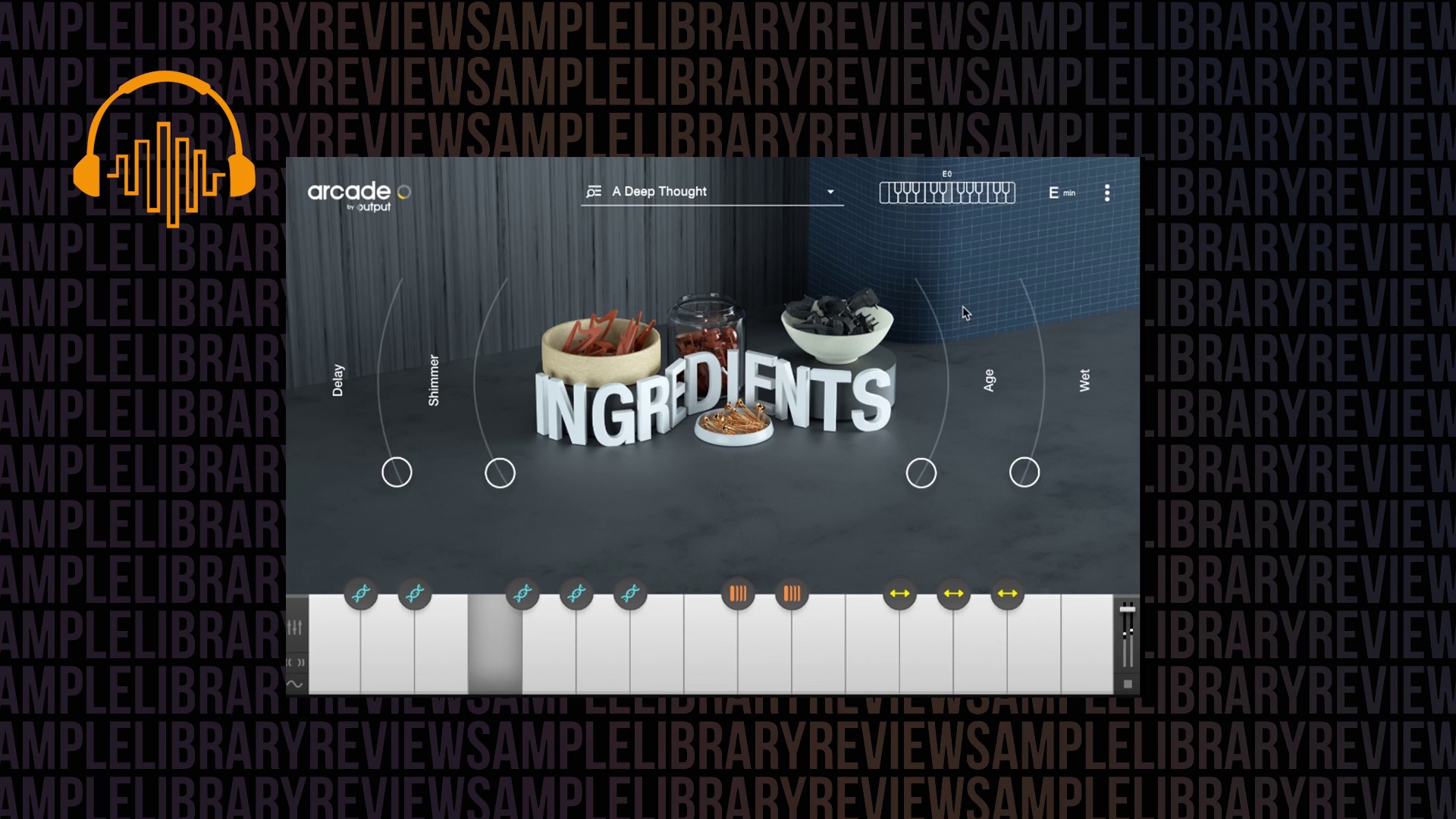
Transpose the session key to D minor, to C minor, and back to E minor.
left_click(1053, 195)
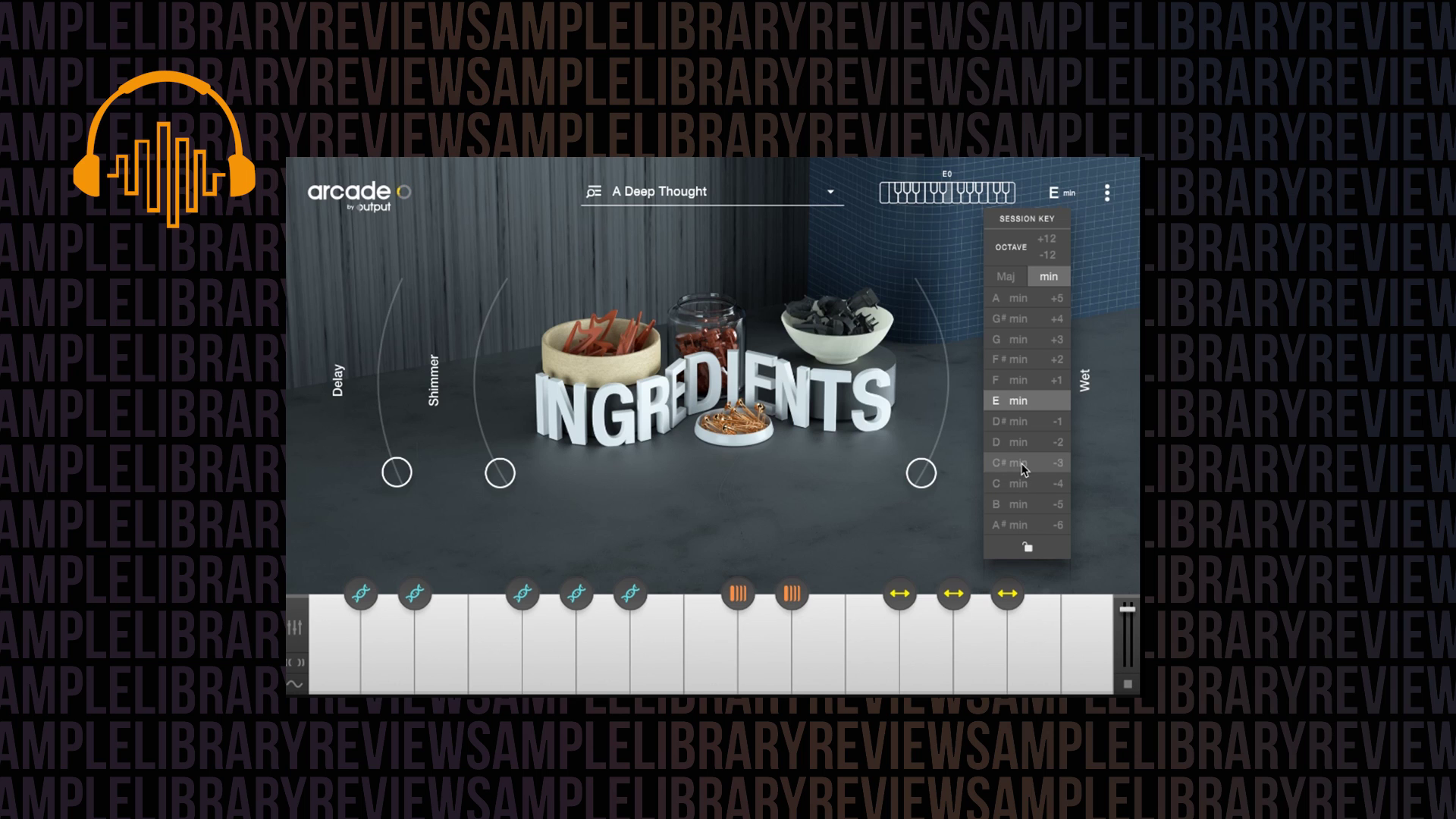
left_click(999, 442)
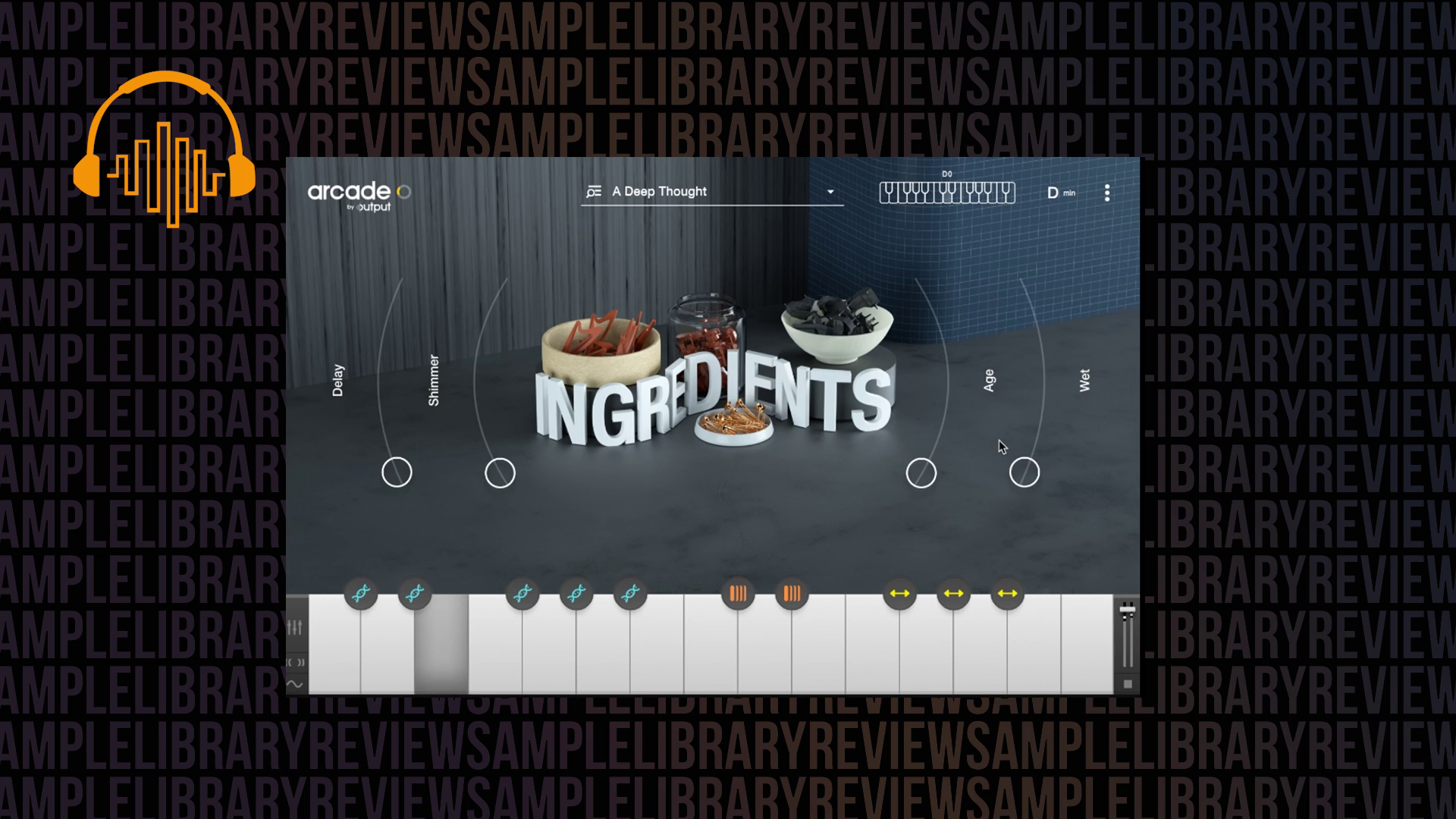
left_click(1056, 195)
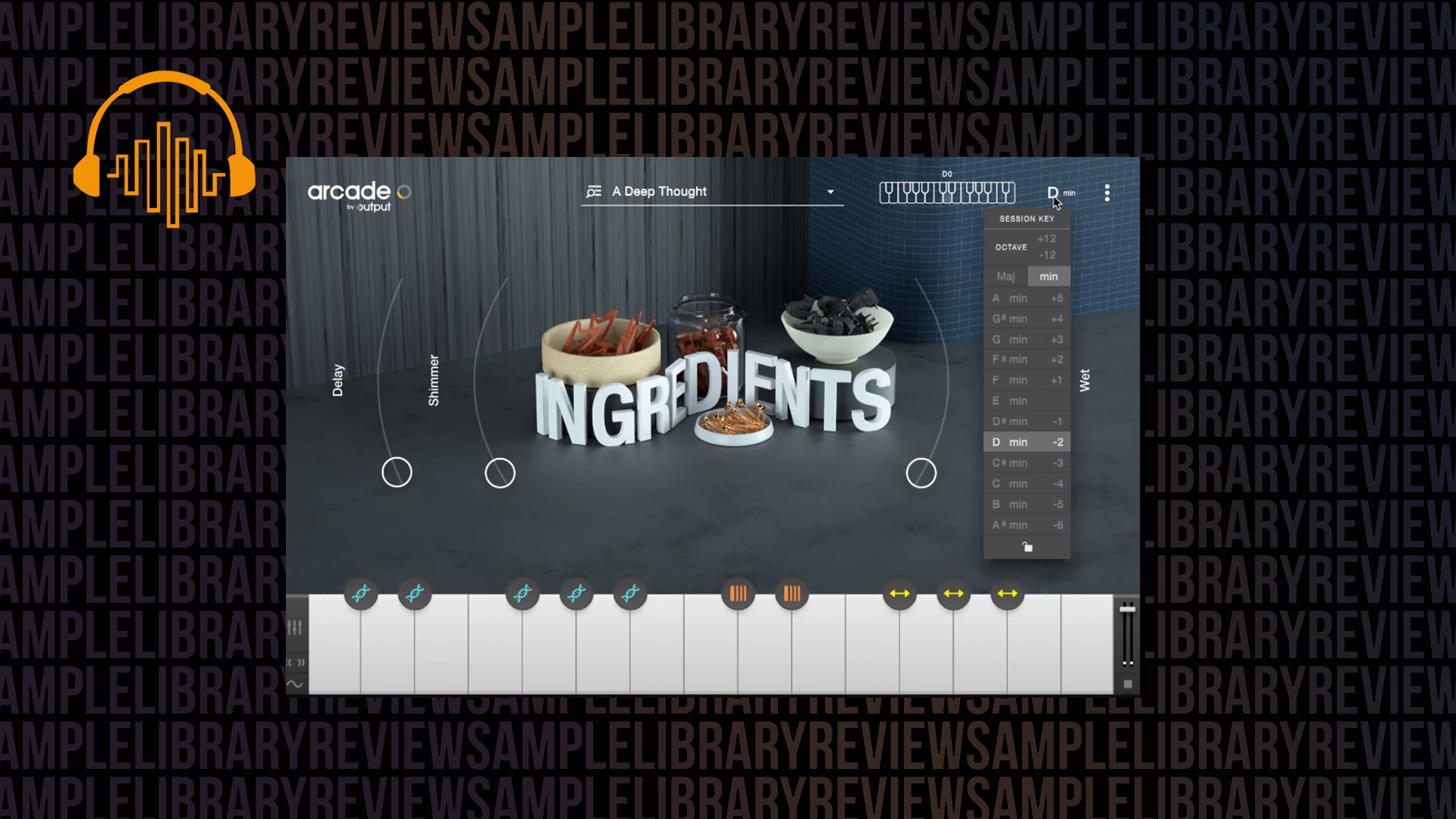
left_click(1030, 483)
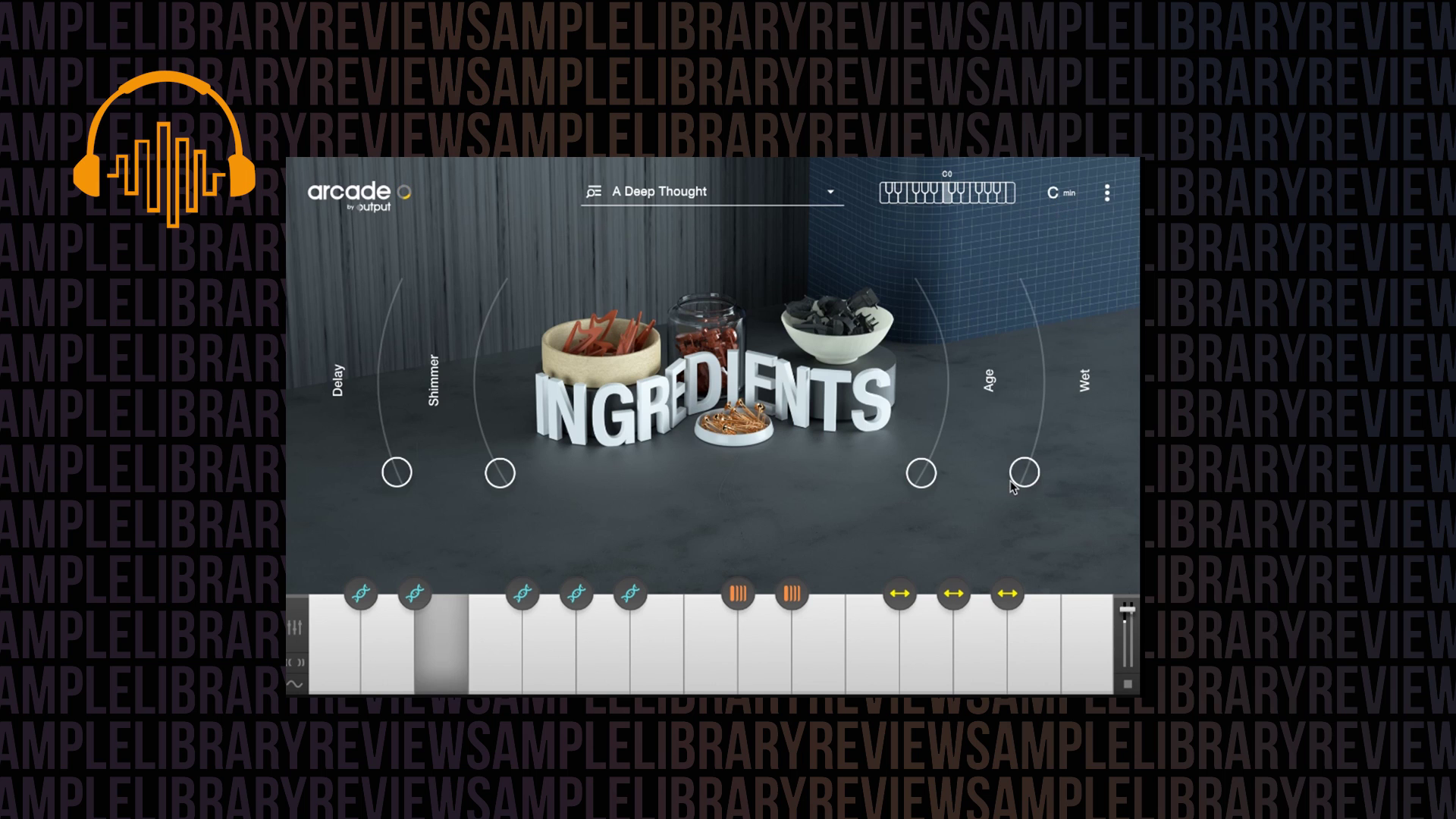
left_click(1055, 195)
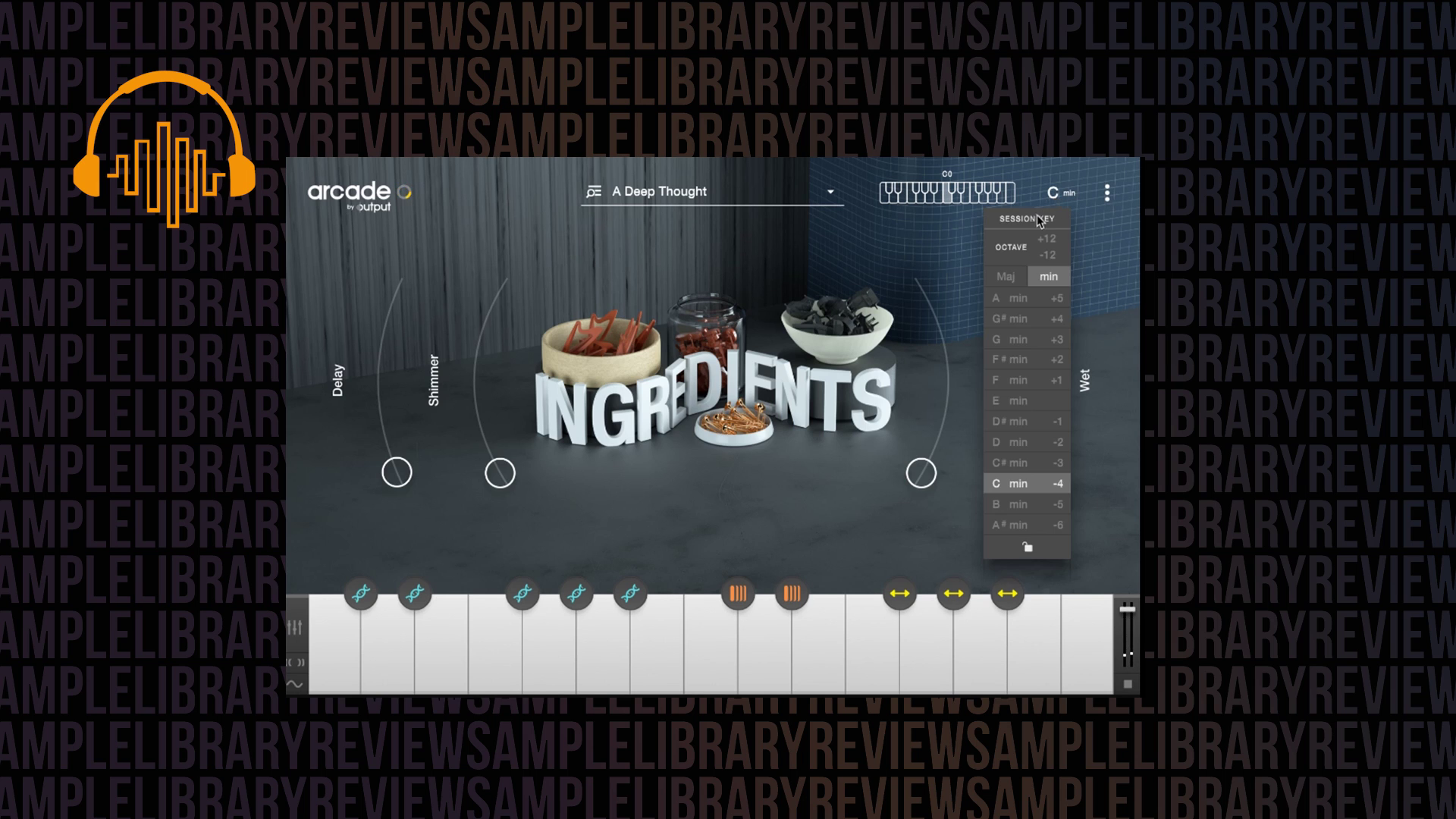
left_click(1002, 400)
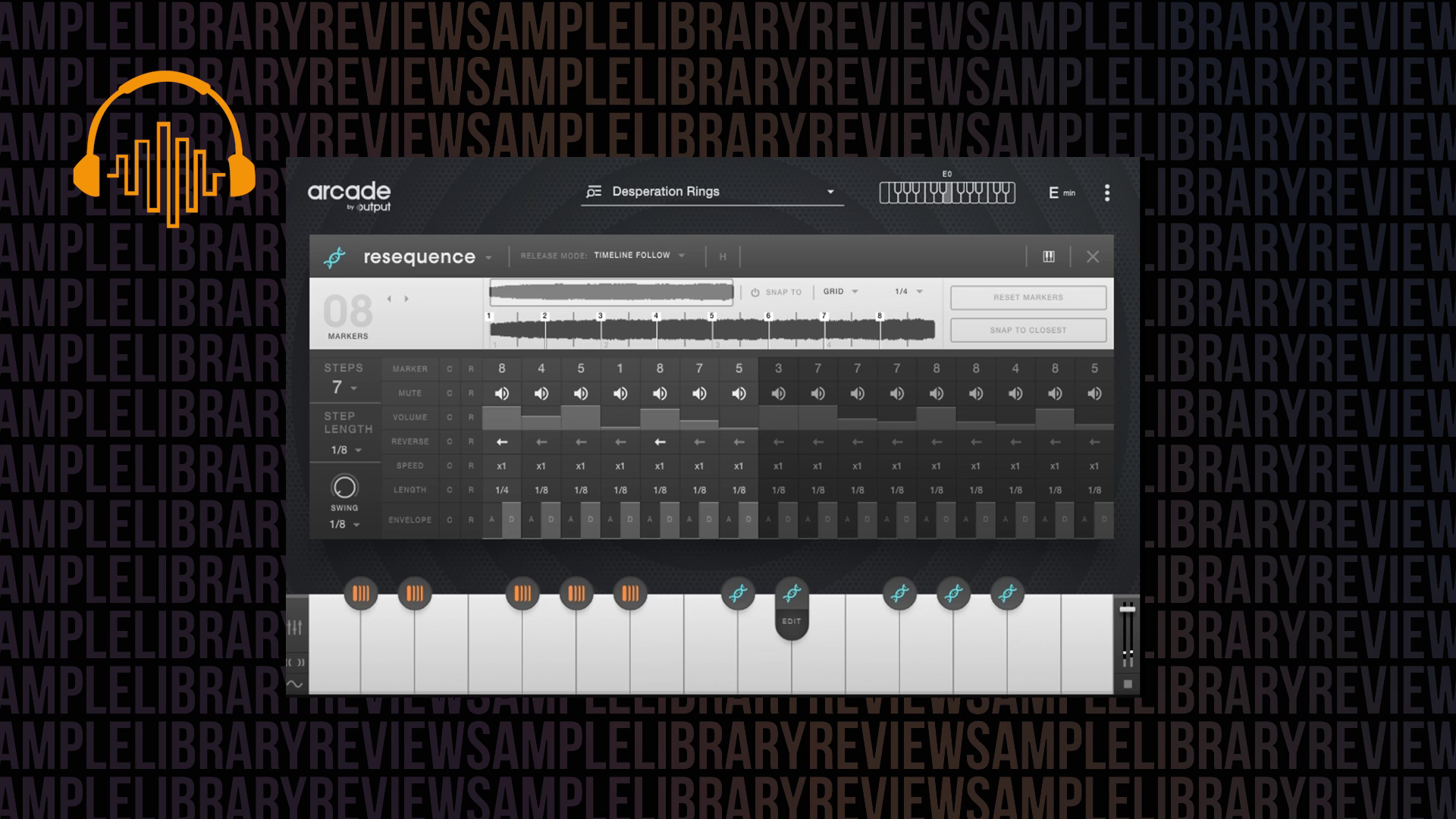
left_click(1064, 194)
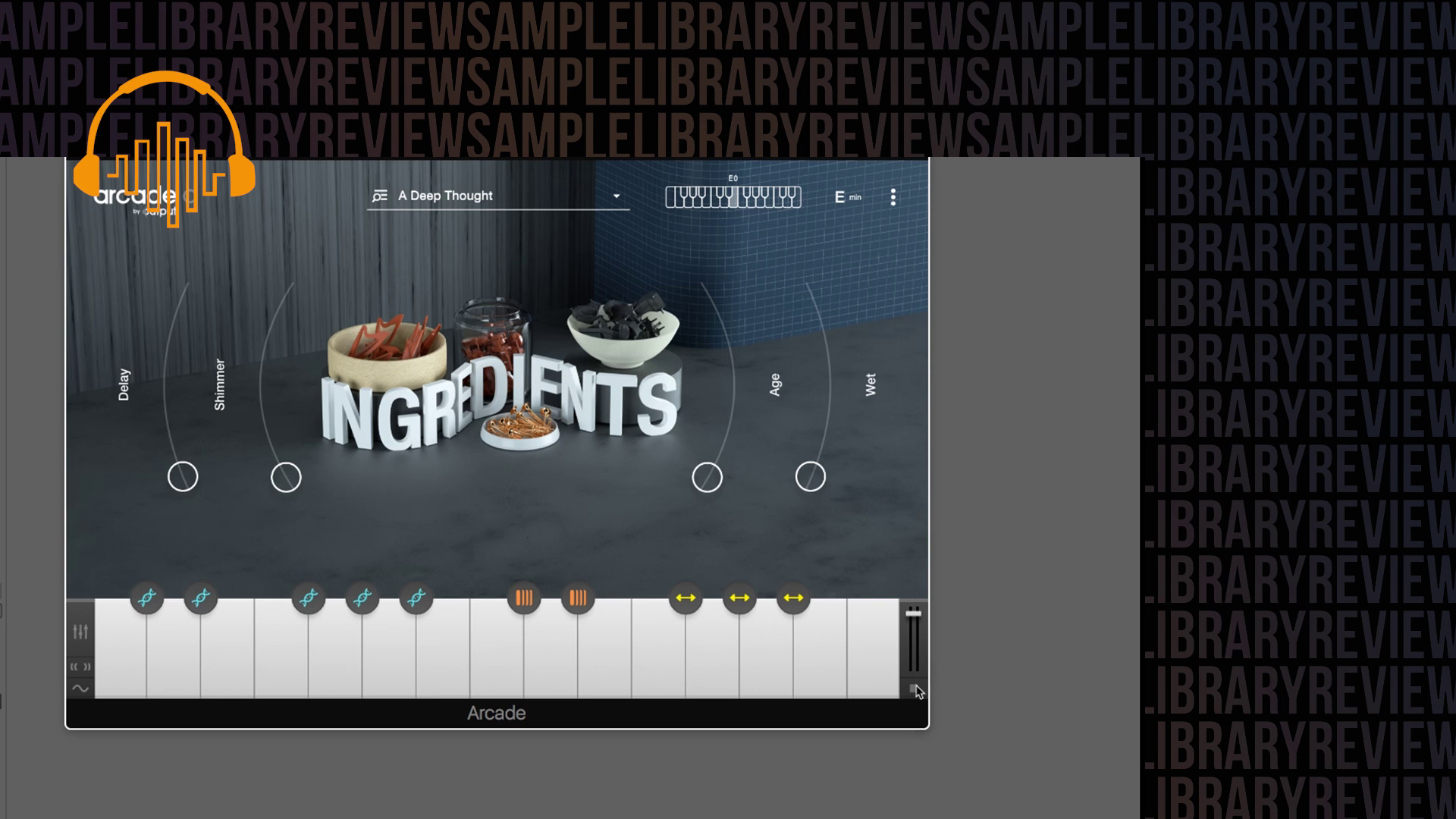
Enlarge the plugin window and shrink it back to slightly larger than its original size.
left_click_drag(922, 696, 1064, 800)
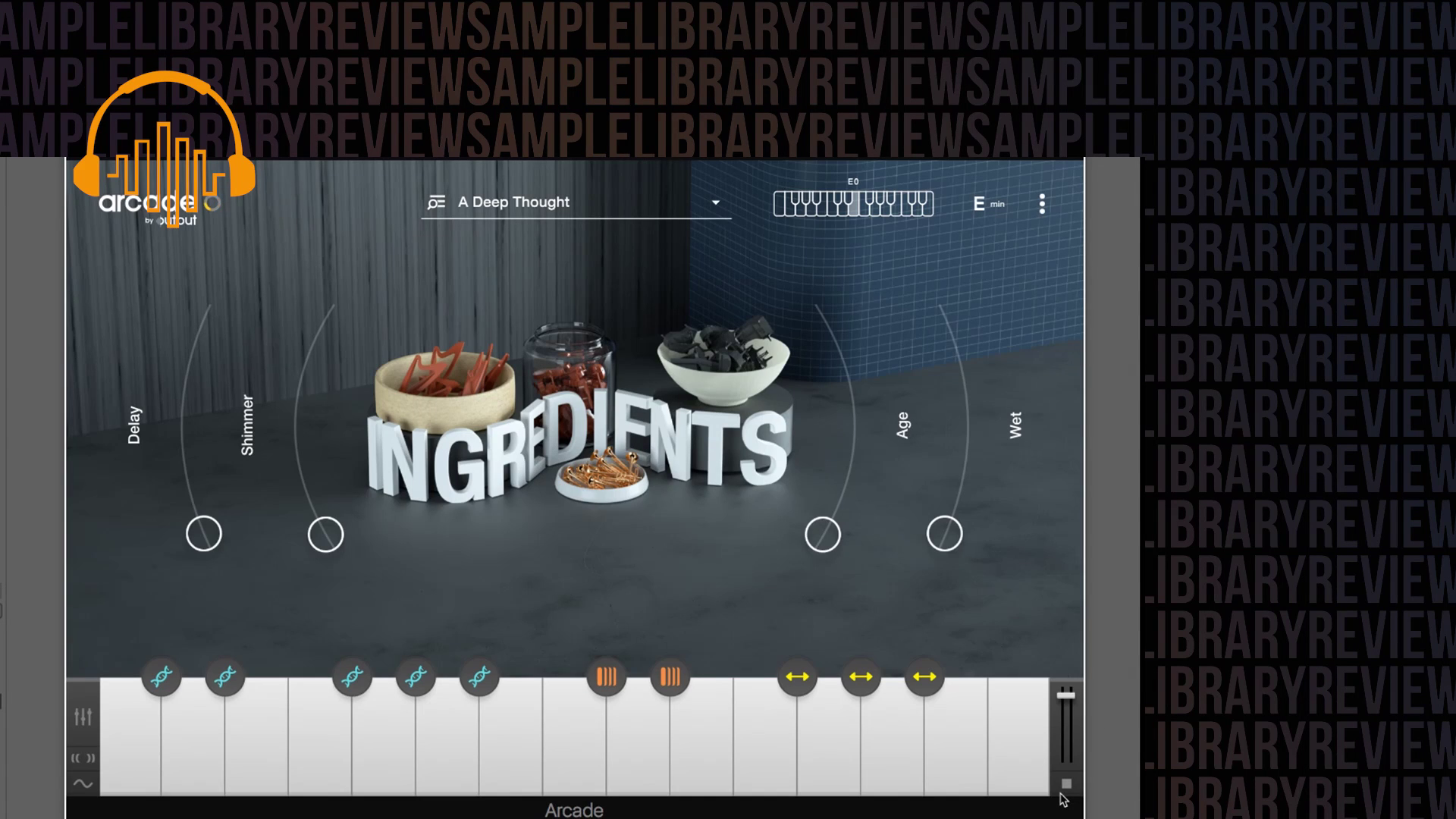
left_click_drag(1077, 793, 955, 701)
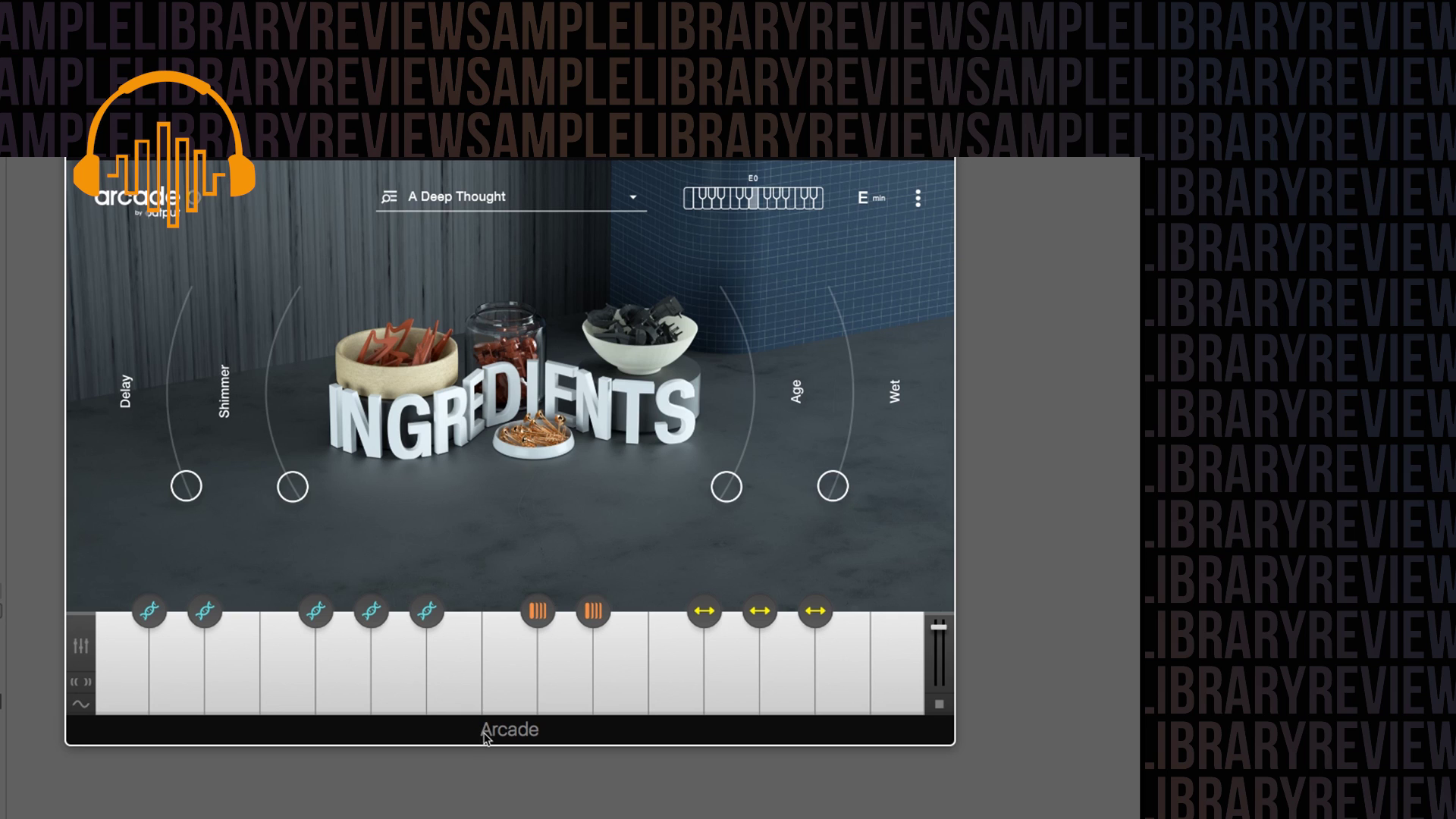
left_click(949, 713)
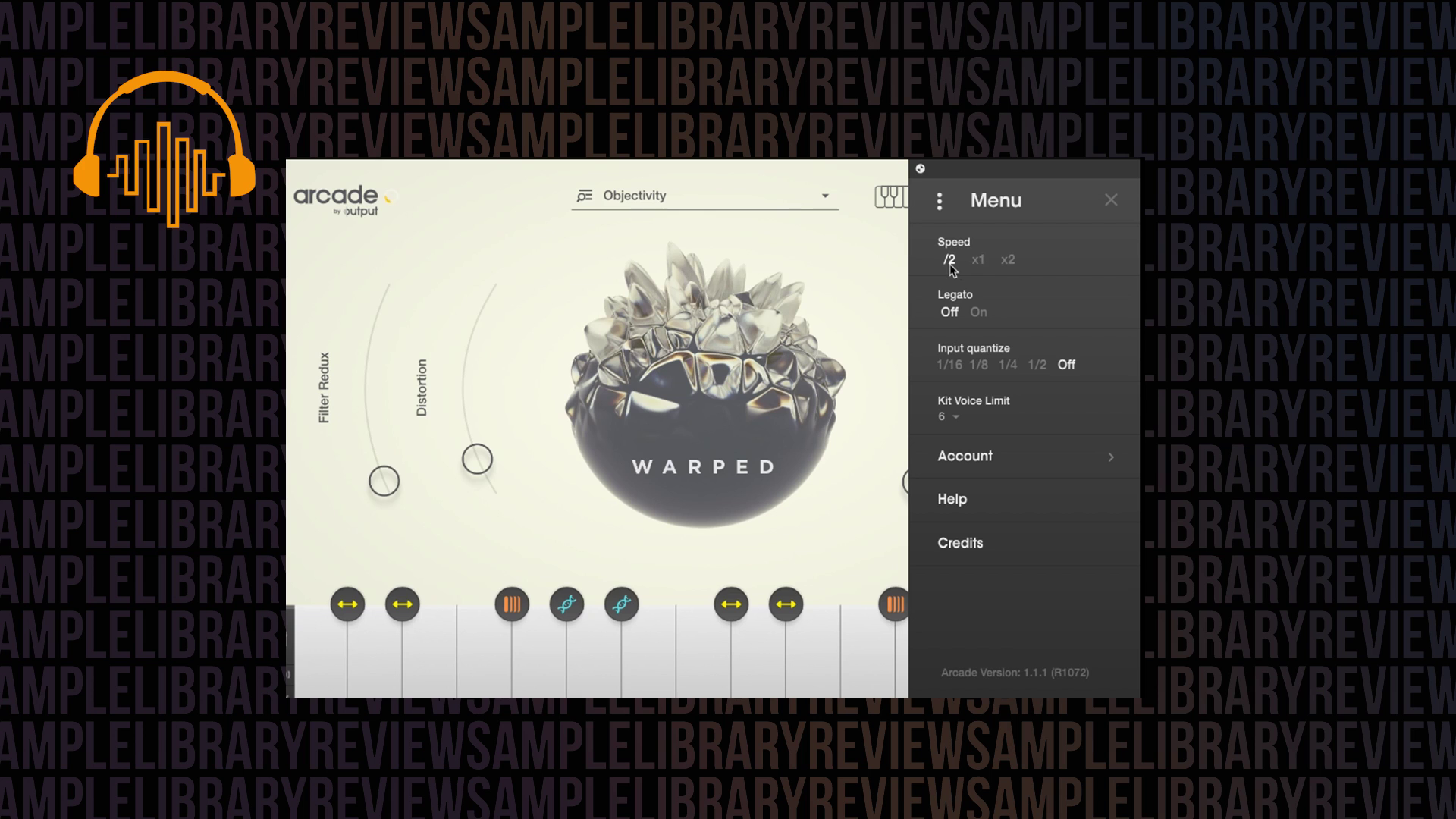
Set the Objectivity kit's playback speed to x2 and back down to x1.
left_click(1007, 261)
left_click(977, 262)
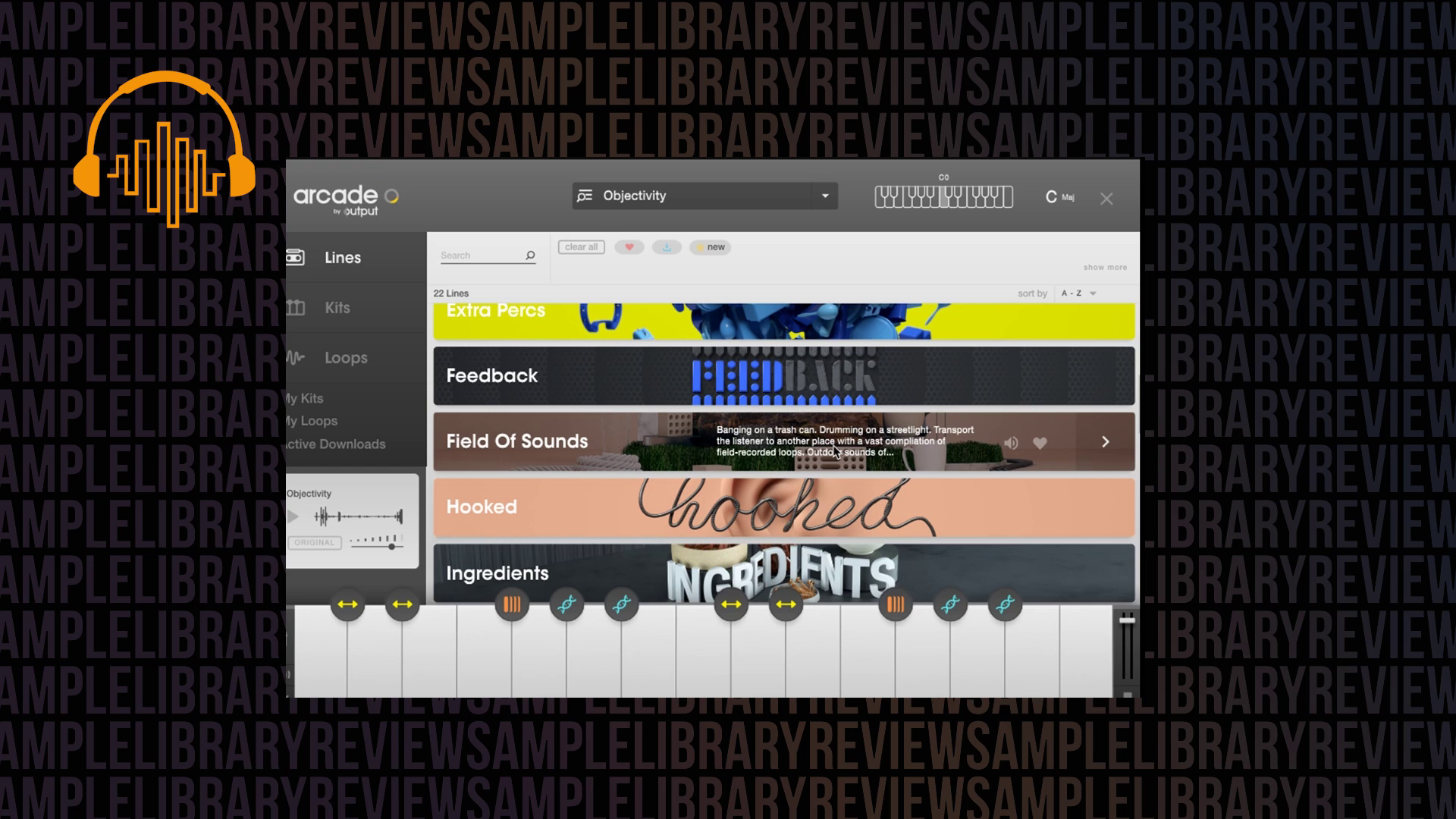
Browse the alphabetical list of Lines and read the descriptions of several product lines.
scroll(854, 464, "down", 3)
scroll(855, 470, "down", 4)
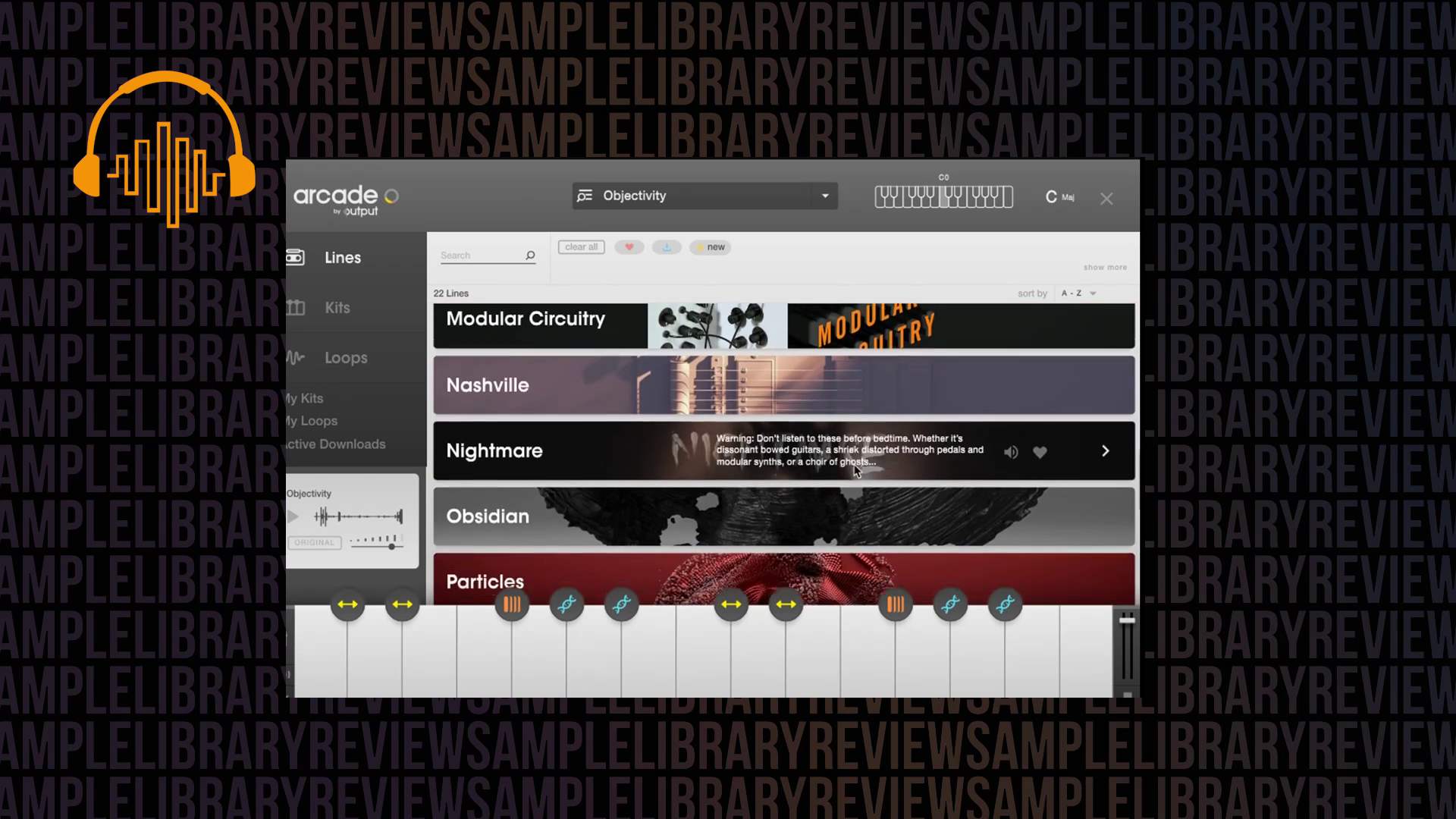
scroll(855, 470, "down", 3)
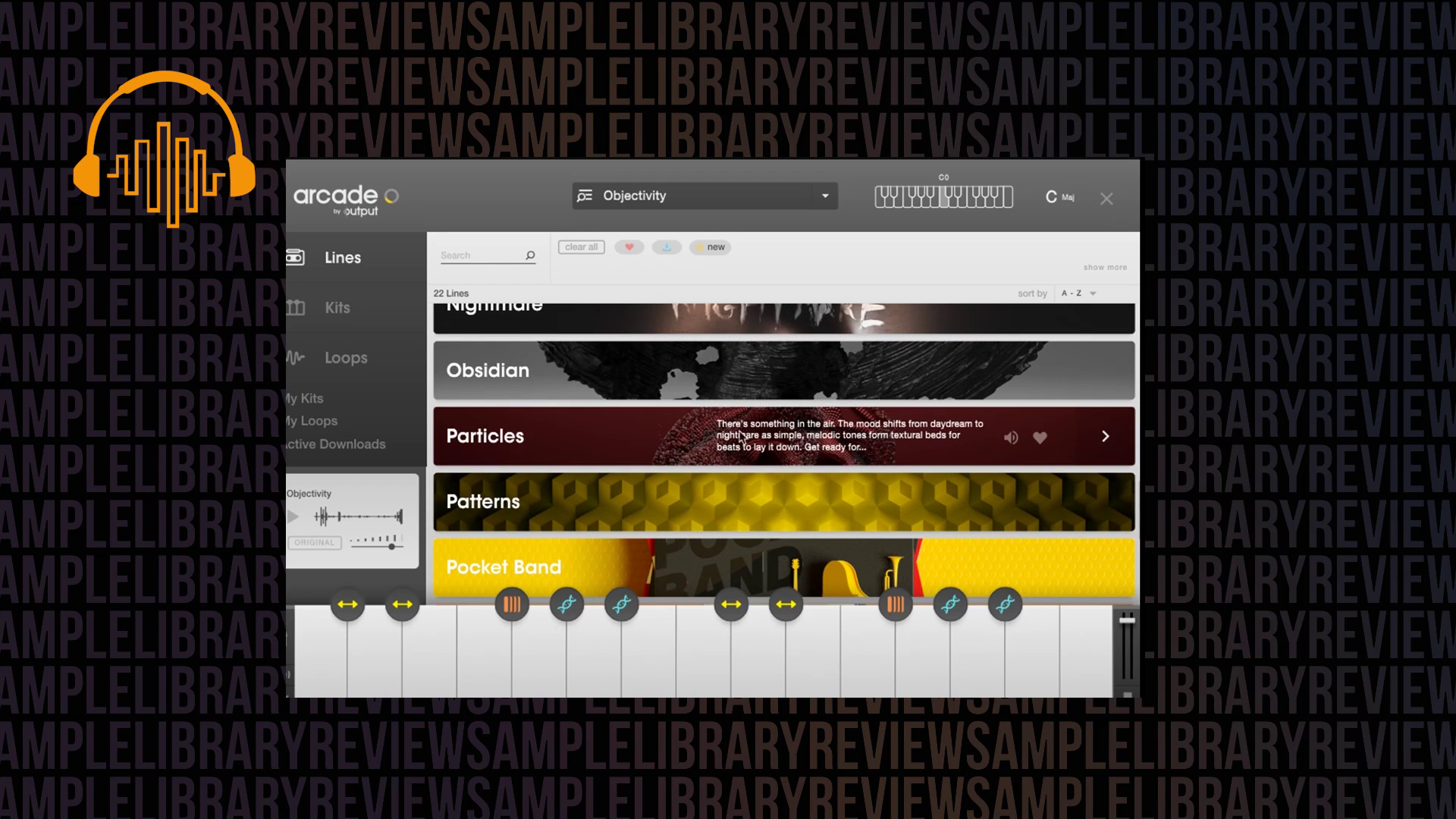
scroll(782, 512, "down", 2)
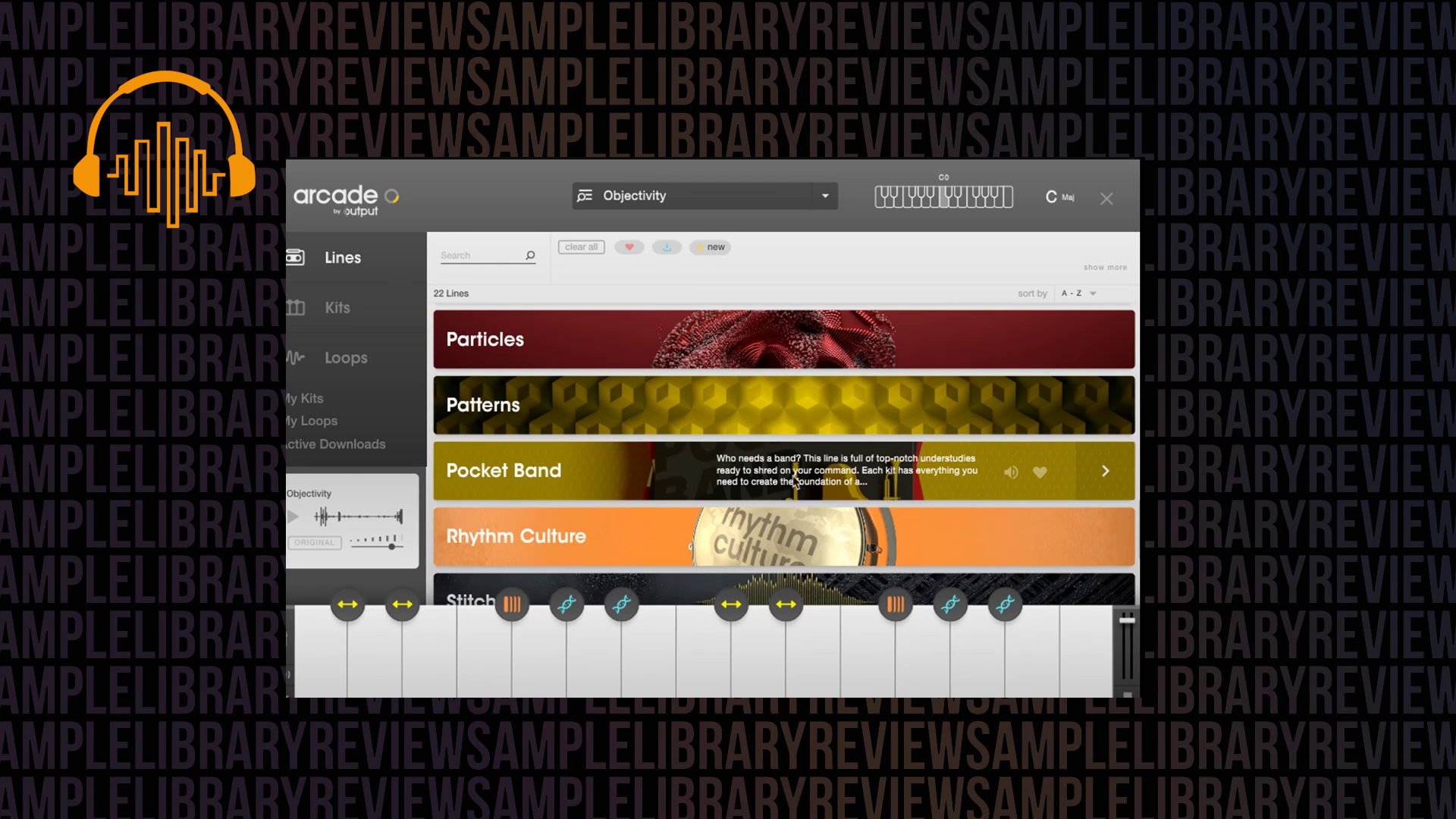
scroll(839, 464, "down", 3)
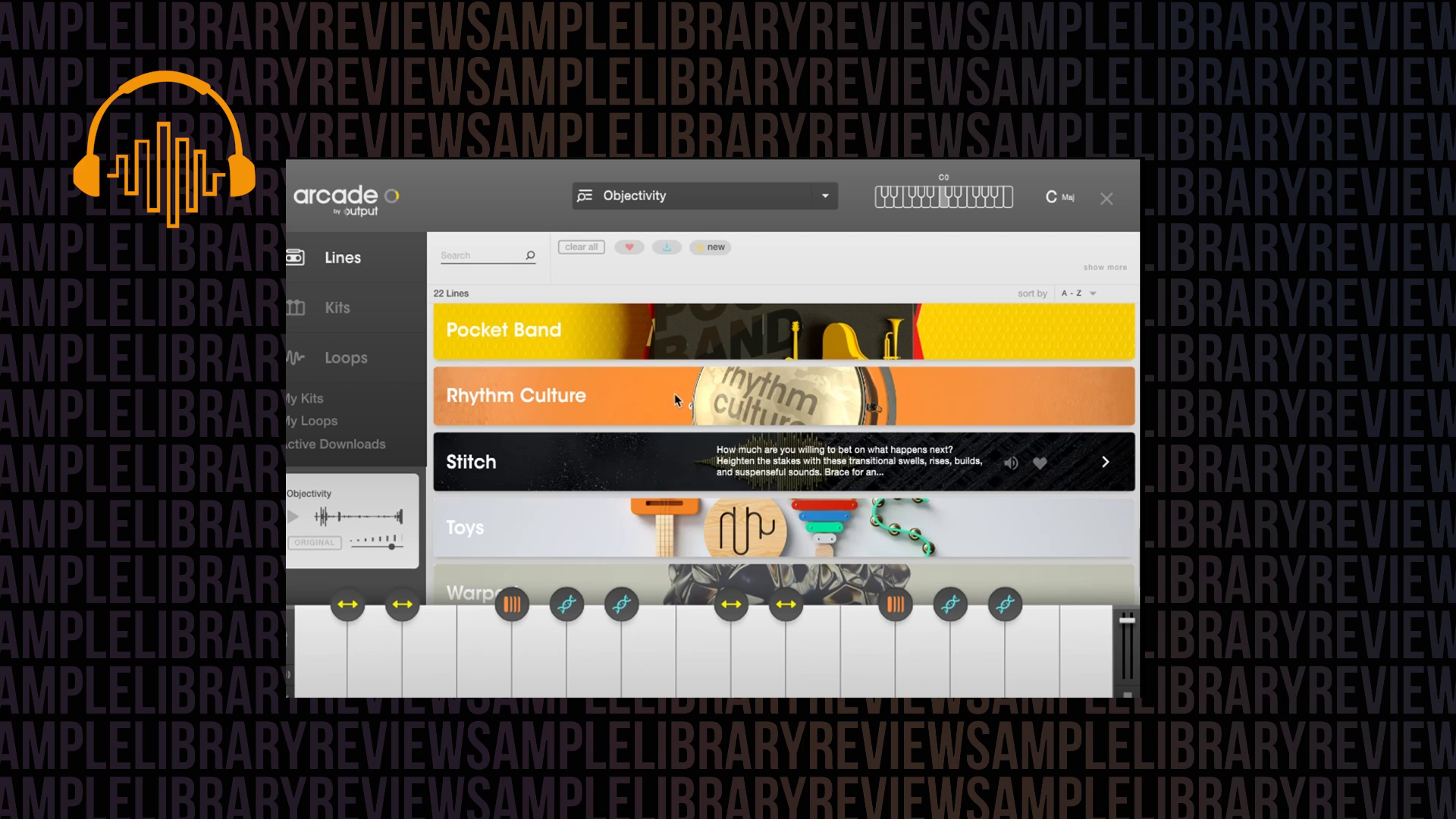
mouse_move(725, 404)
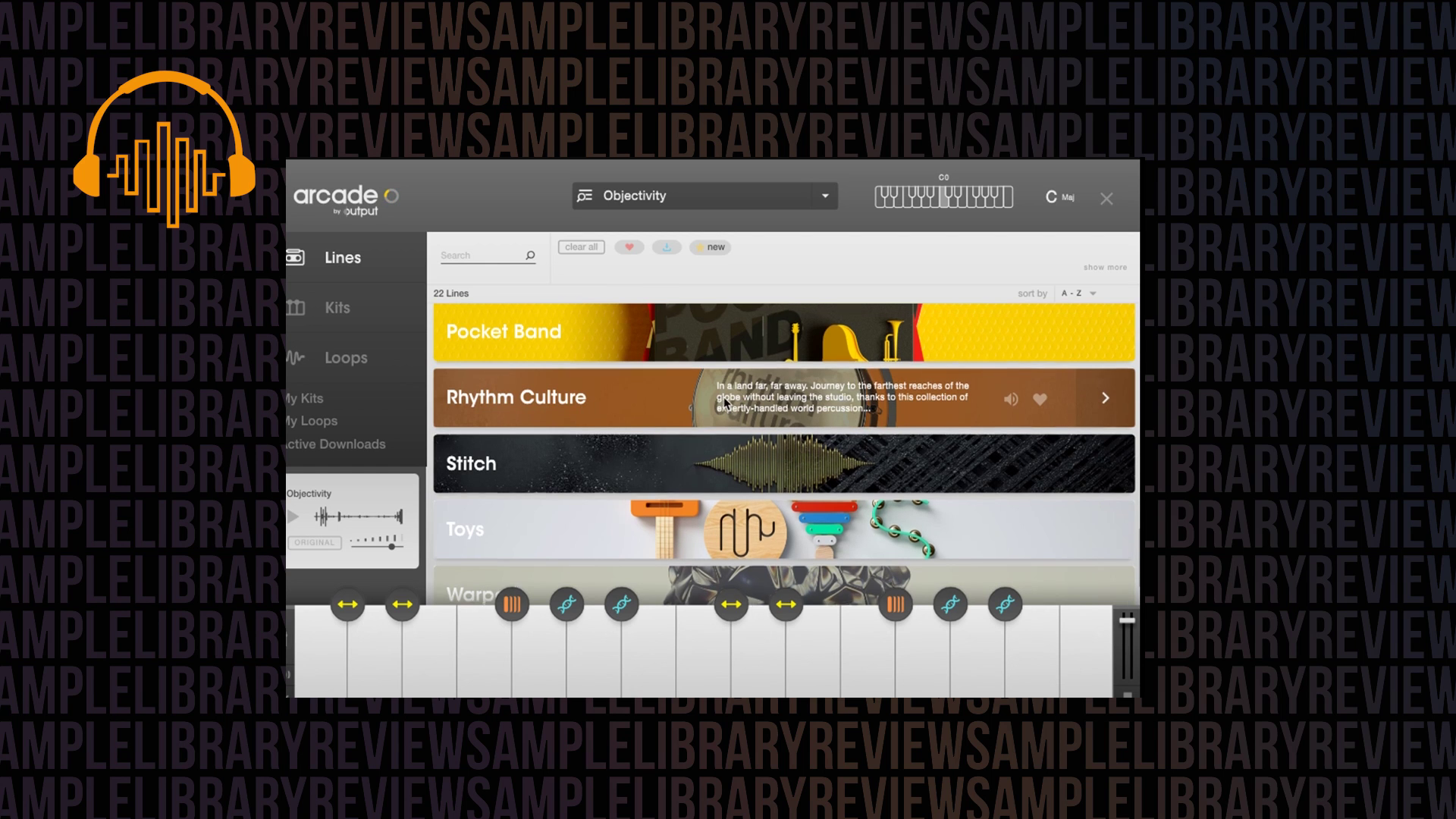
scroll(725, 404, "down", 1)
scroll(725, 403, "up", 9)
scroll(726, 402, "up", 3)
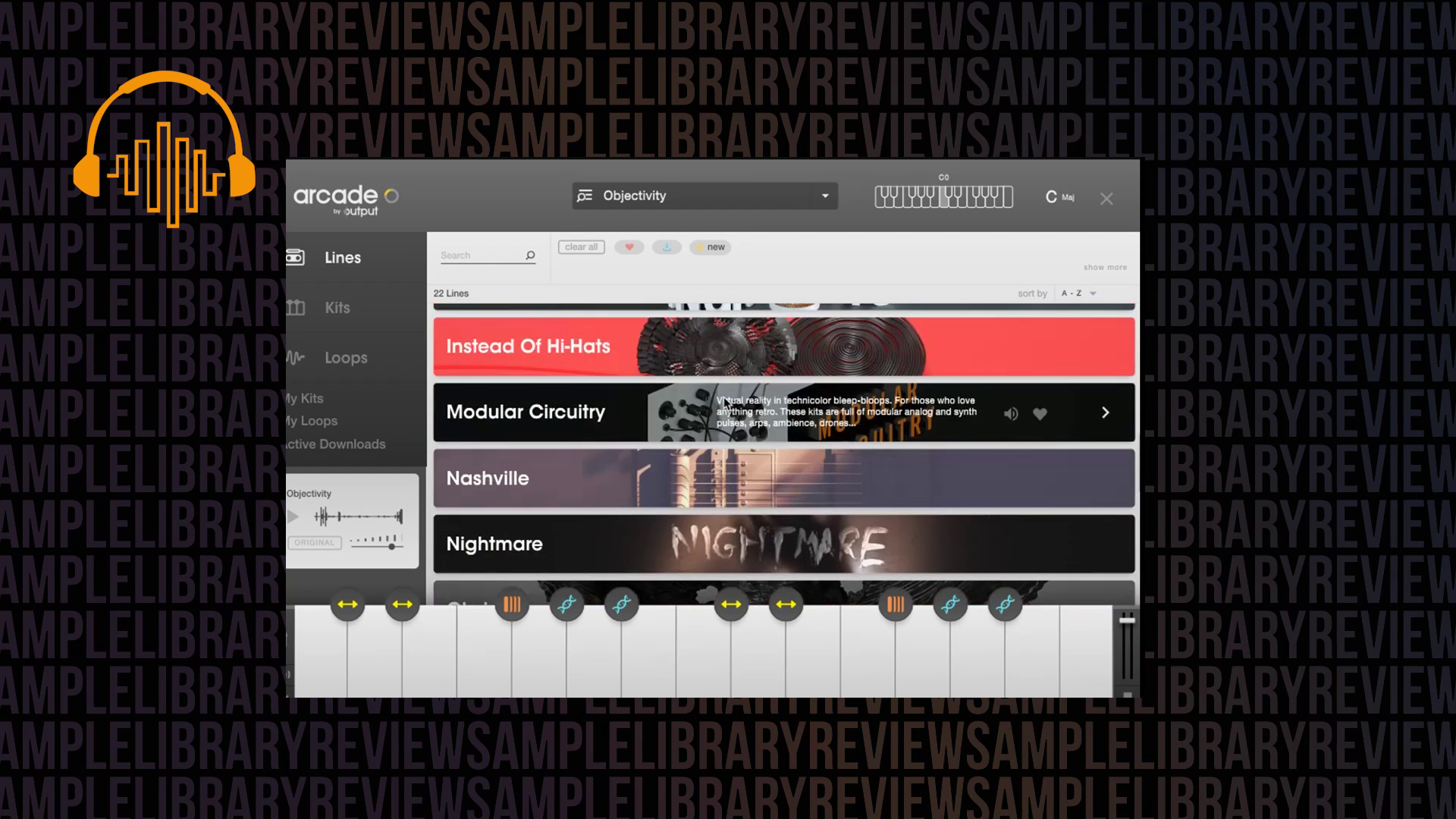
Open the Nashville line, look through its kits and load the American Guitar kit.
mouse_move(501, 483)
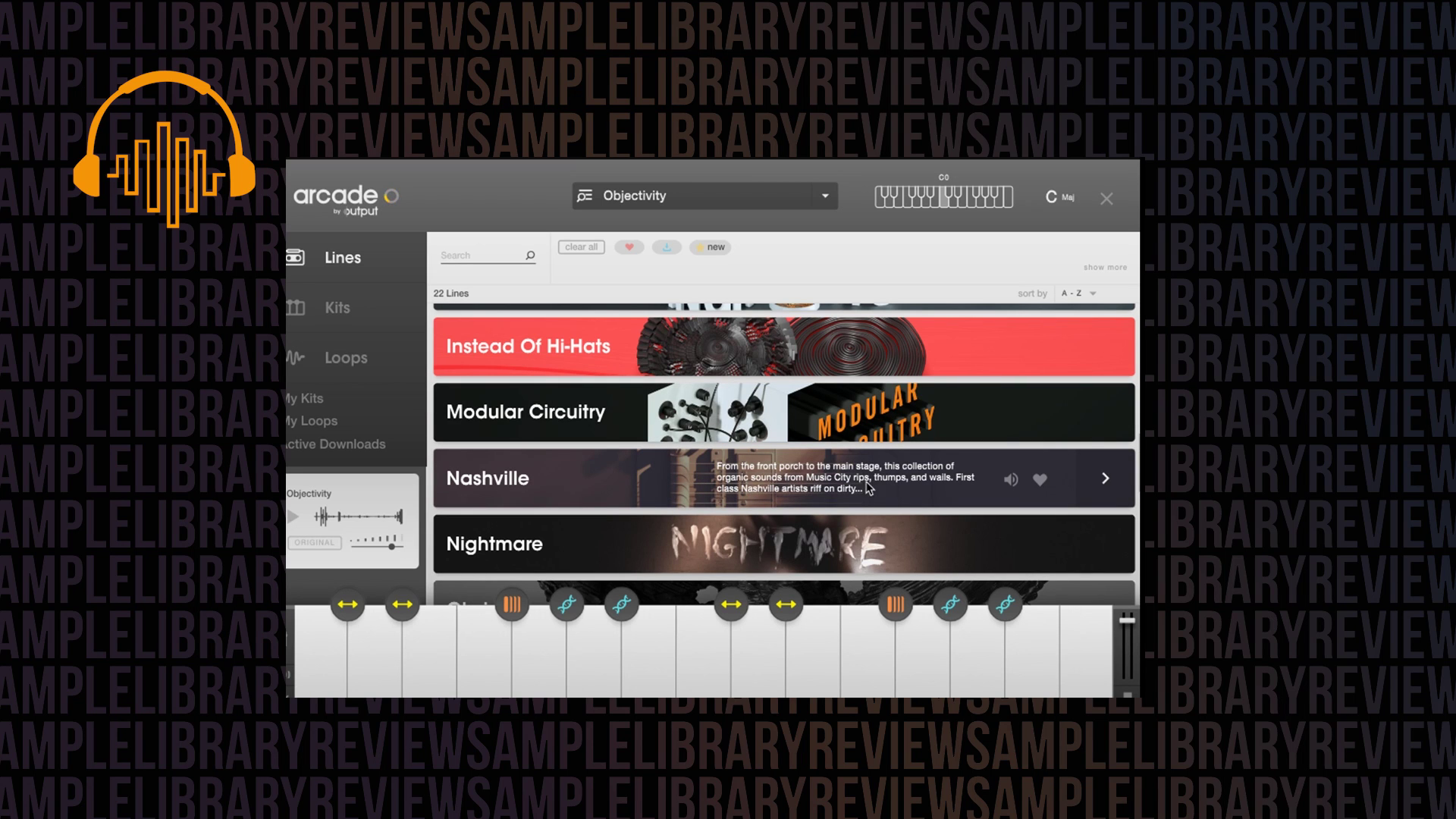
left_click(1106, 479)
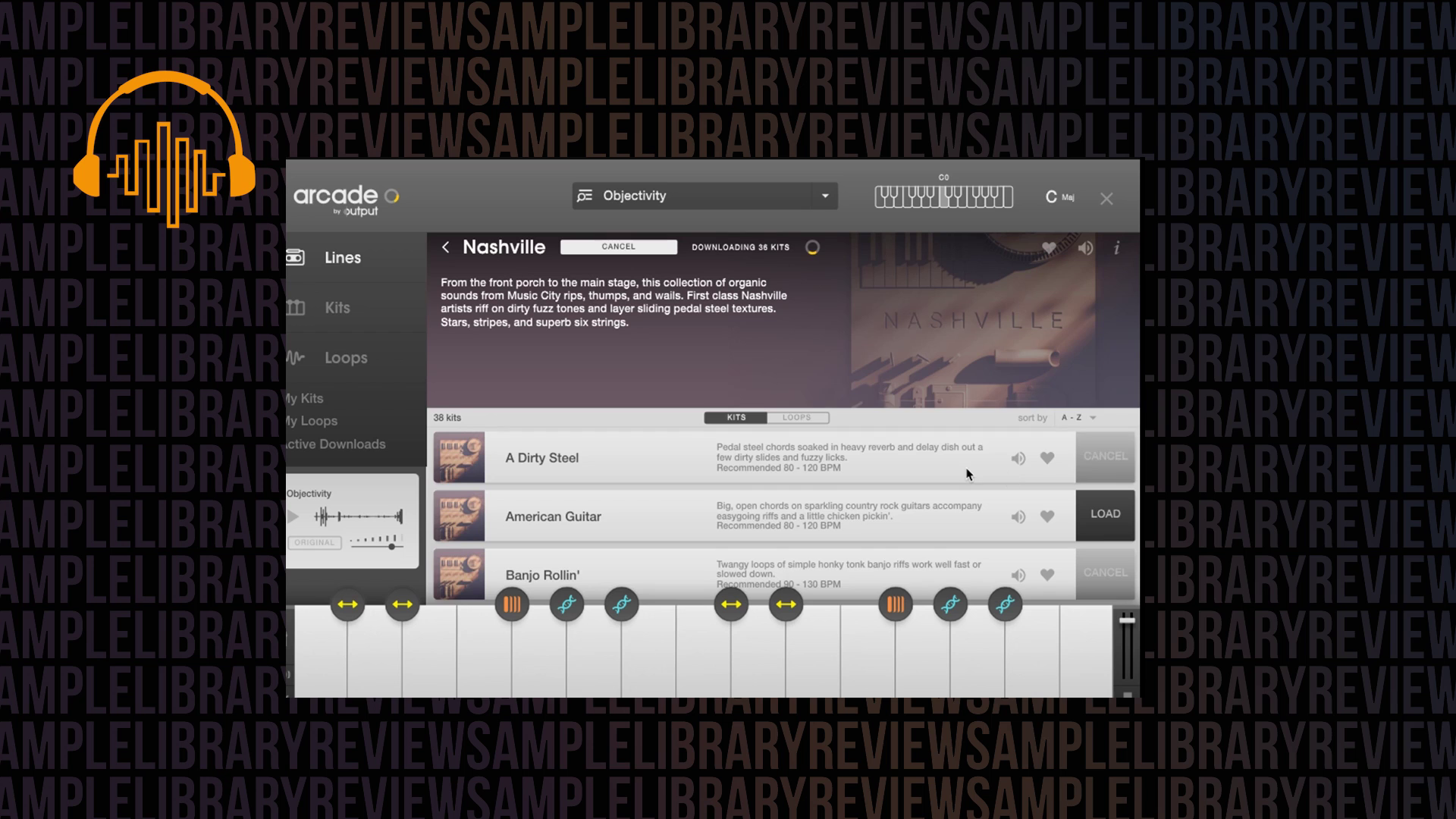
scroll(964, 478, "down", 3)
scroll(966, 474, "down", 2)
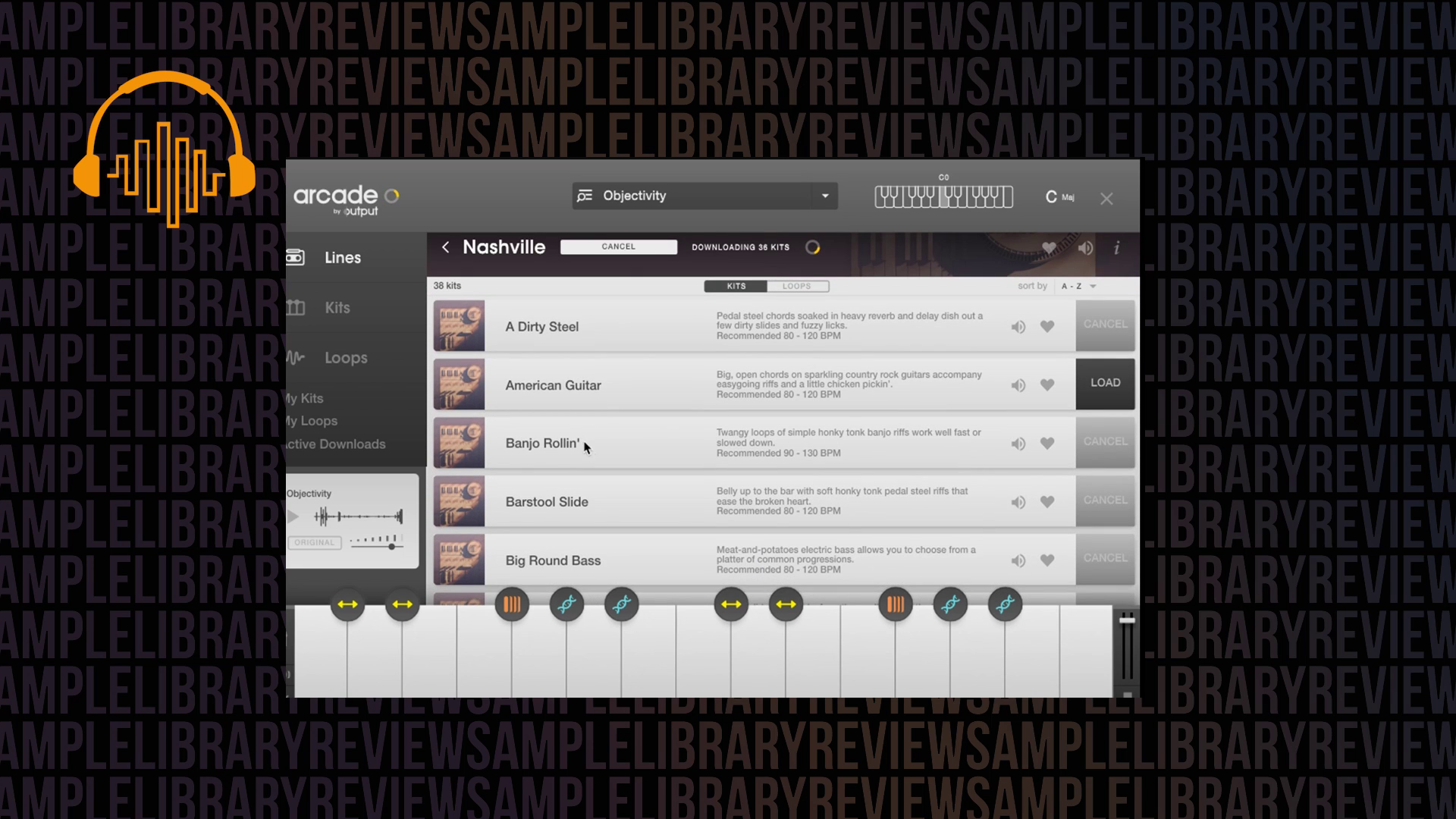
scroll(587, 449, "down", 5)
scroll(588, 451, "down", 6)
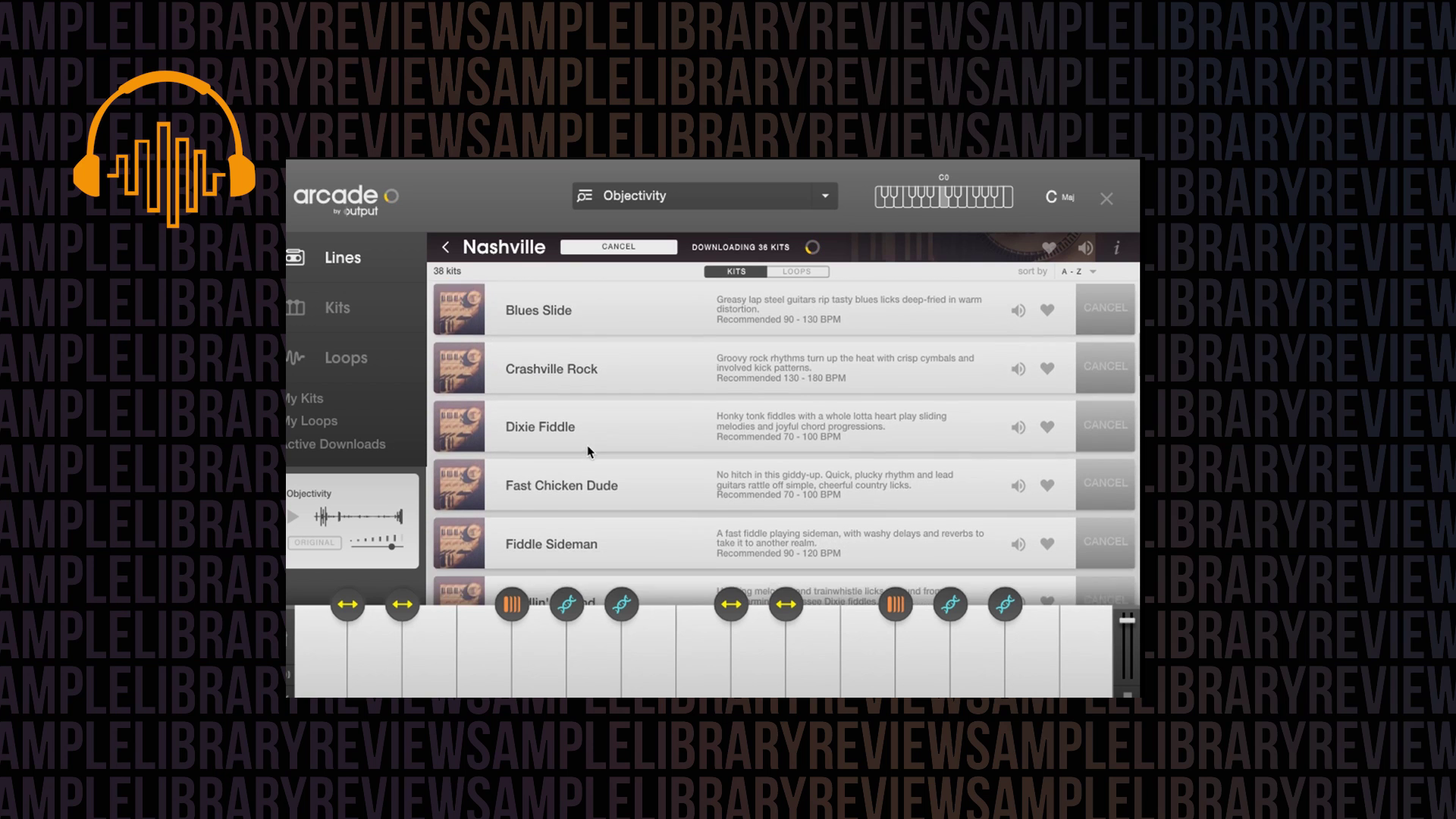
scroll(588, 451, "down", 5)
scroll(587, 451, "up", 14)
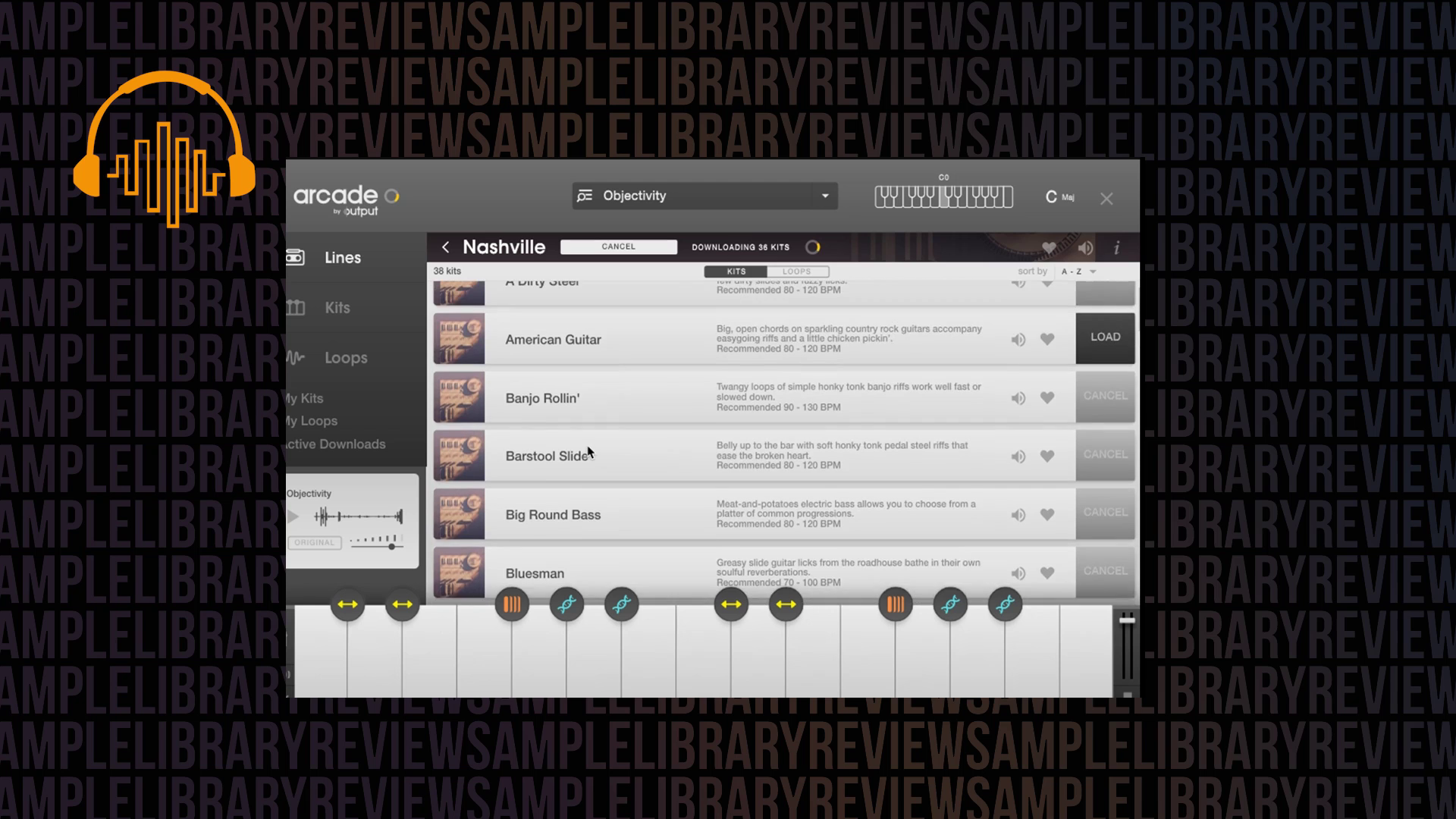
scroll(587, 451, "up", 2)
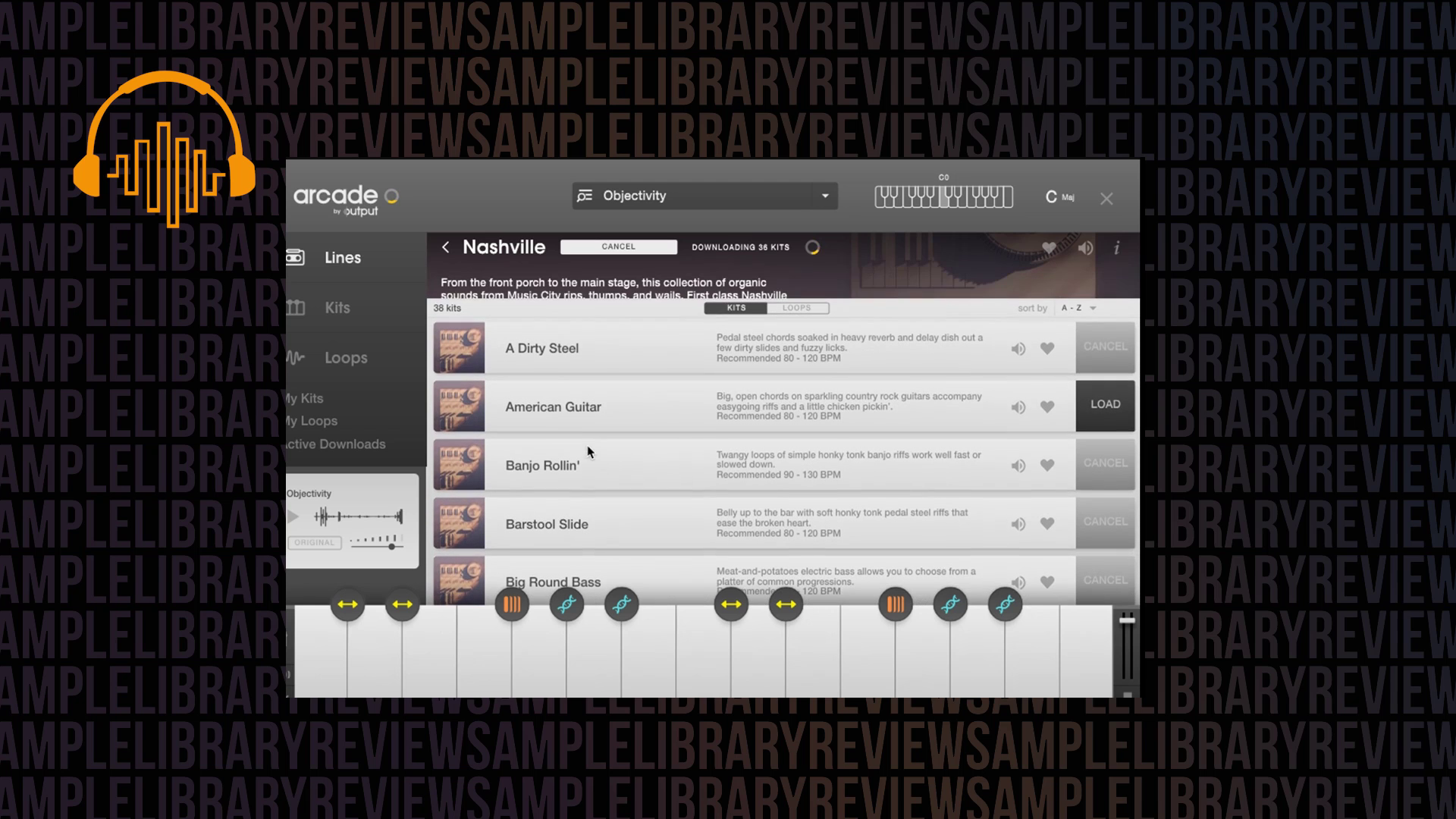
left_click(1105, 406)
left_click(1105, 407)
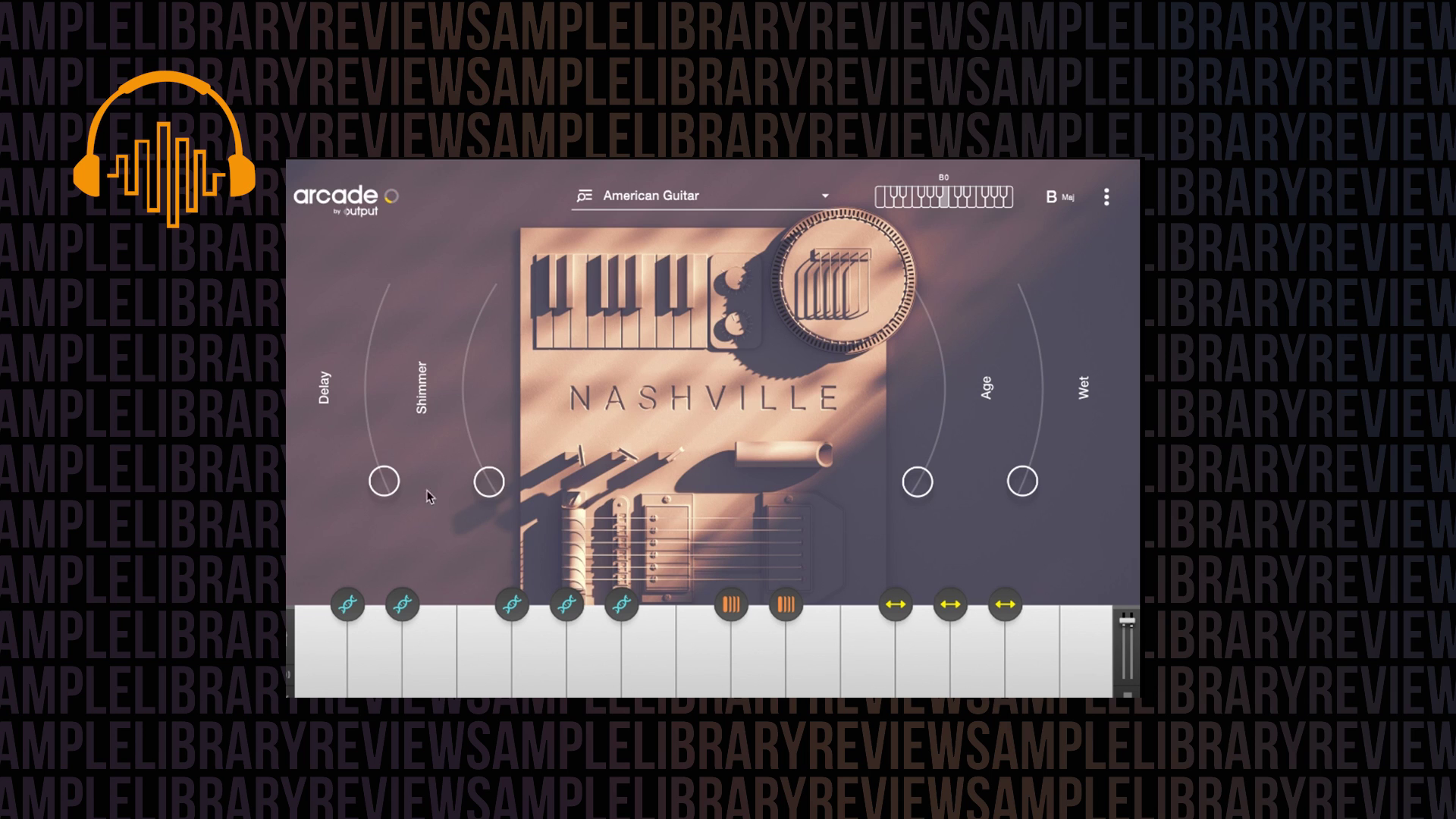
Open a resequence modifier of the American Guitar kit for editing and reverse all four of its active steps.
mouse_move(392, 489)
left_mouse_down()
mouse_move(370, 337)
mouse_move(381, 502)
left_mouse_up()
mouse_move(331, 660)
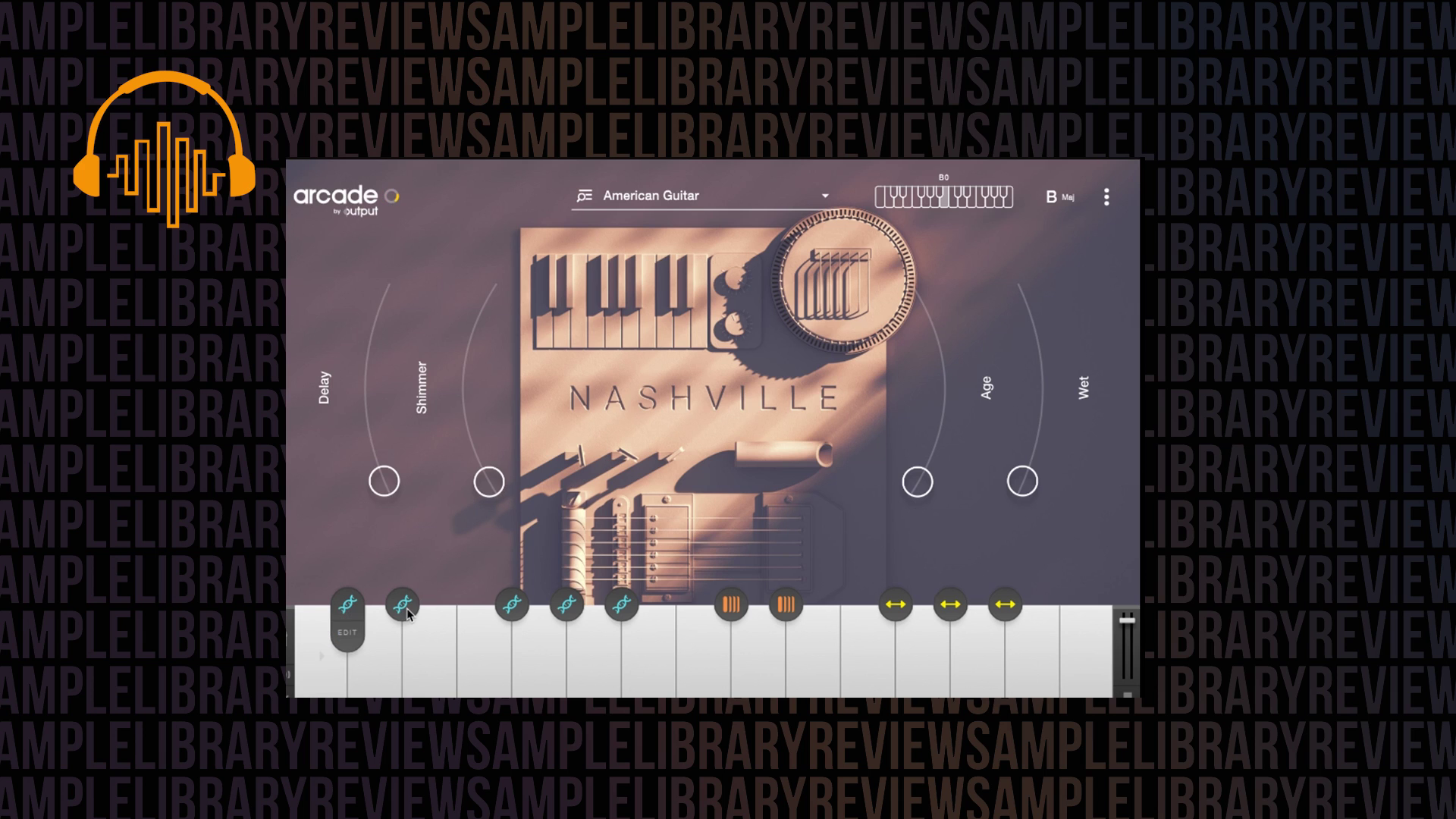
mouse_move(629, 609)
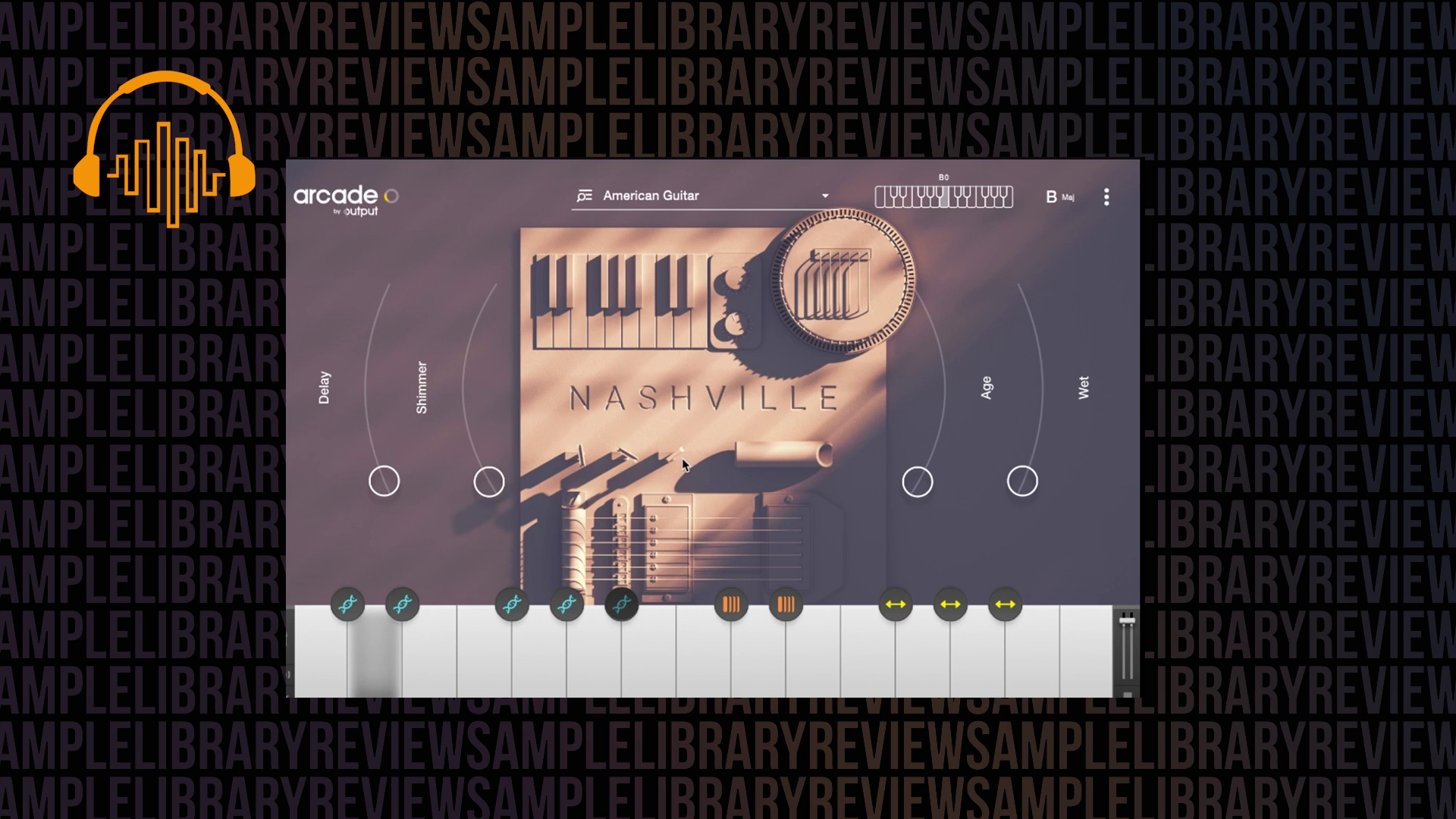
mouse_move(570, 610)
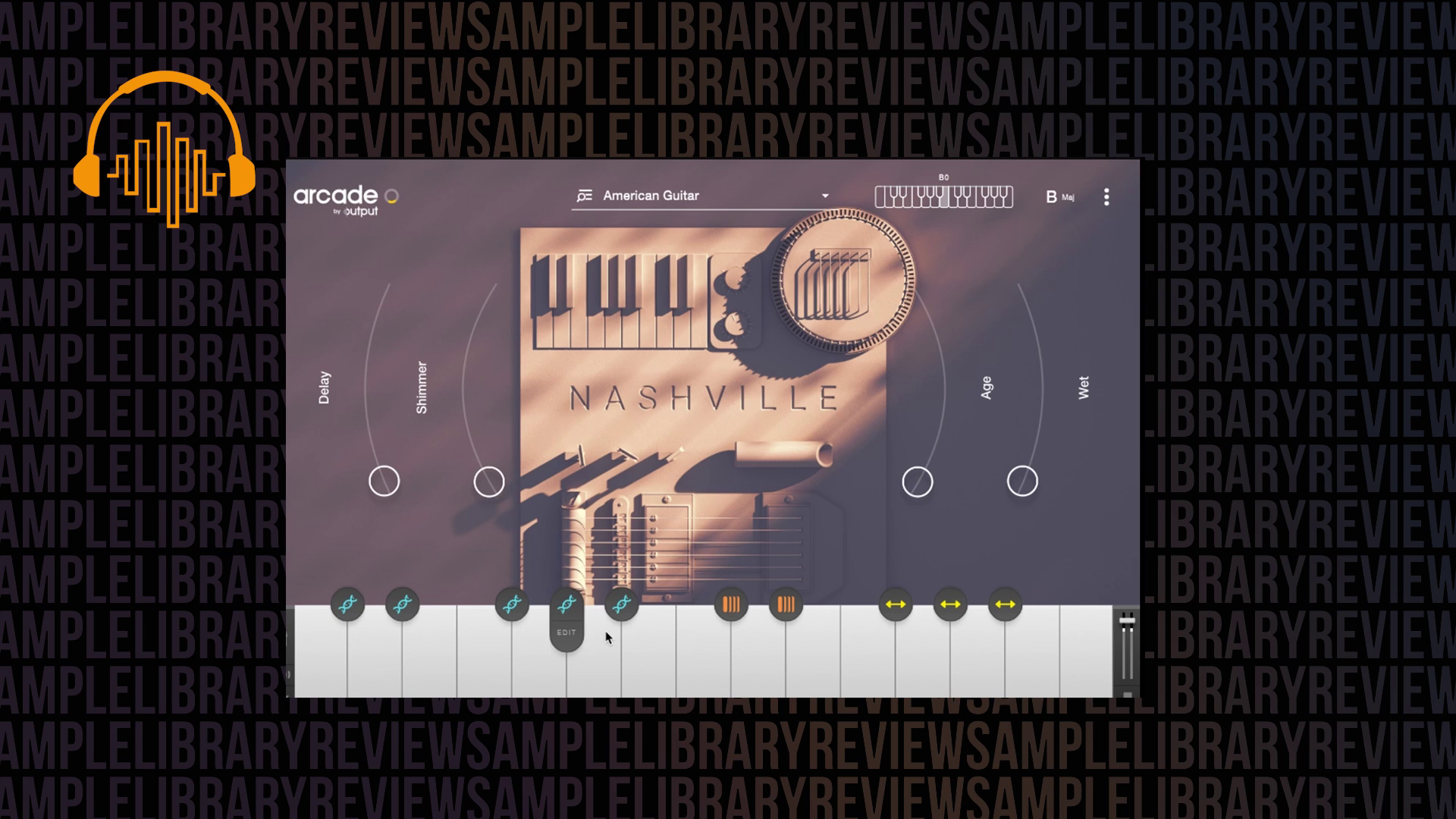
left_click(568, 631)
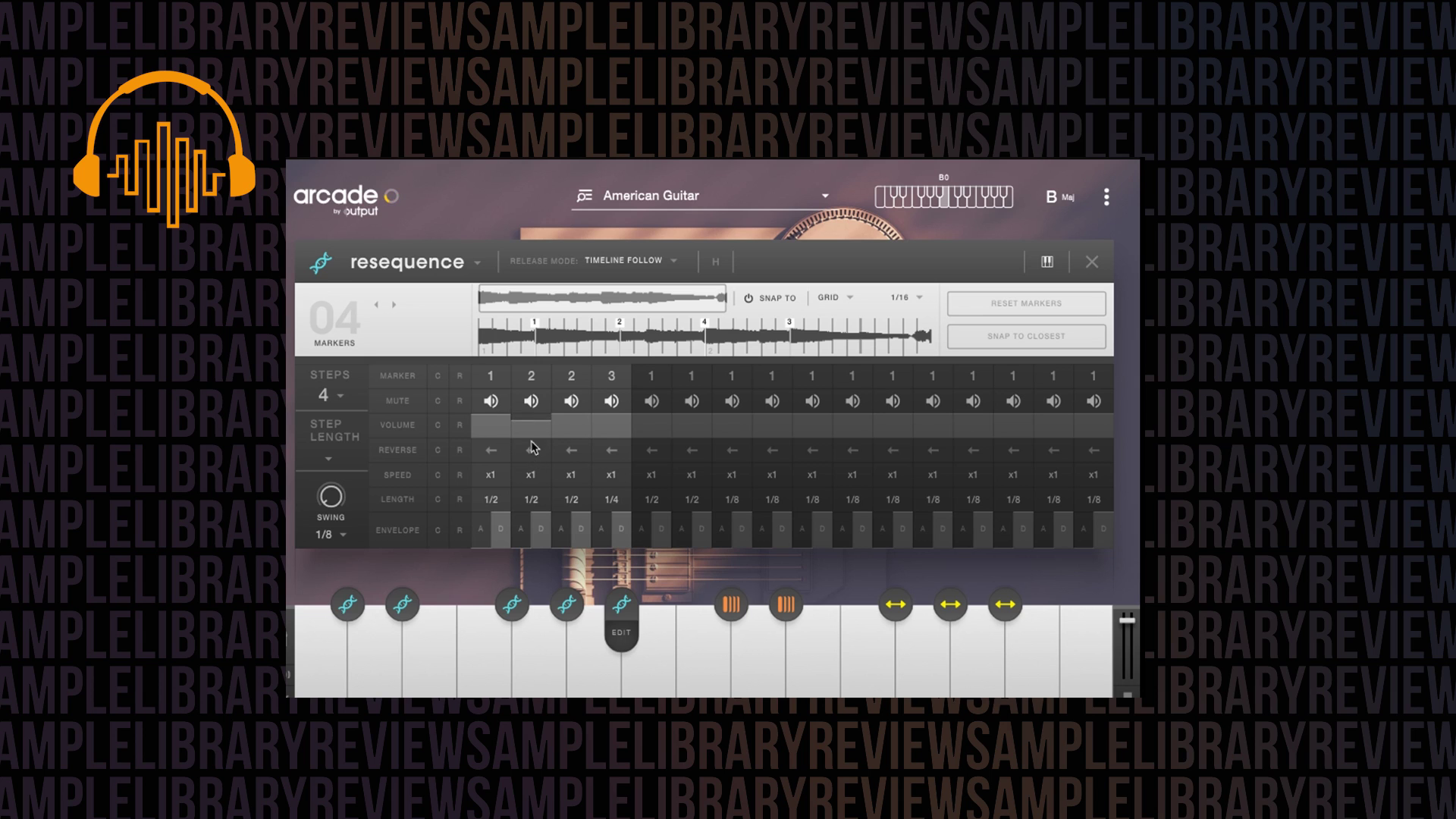
left_click(495, 451)
left_click(571, 452)
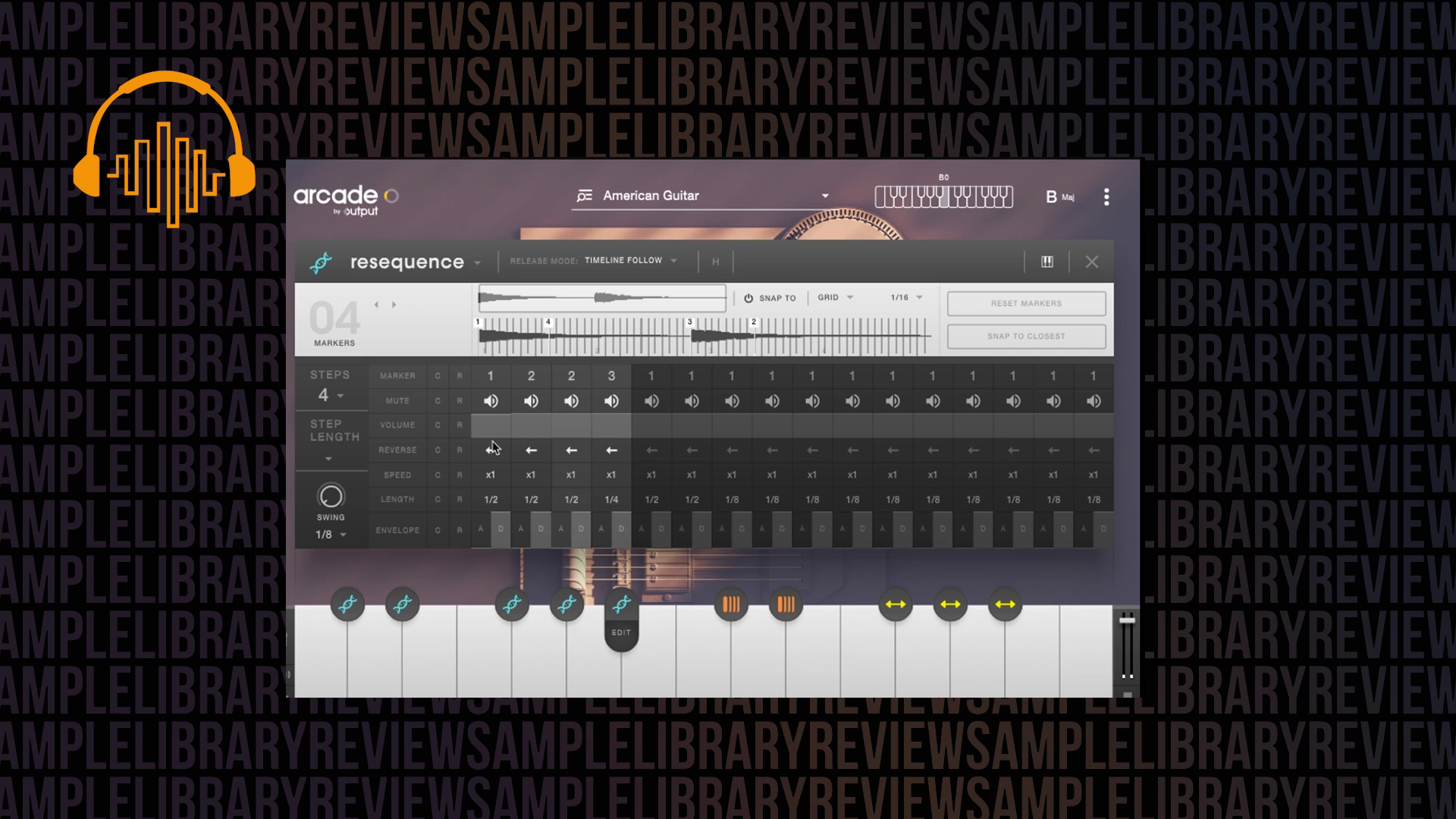
left_click(493, 501)
left_click(387, 506)
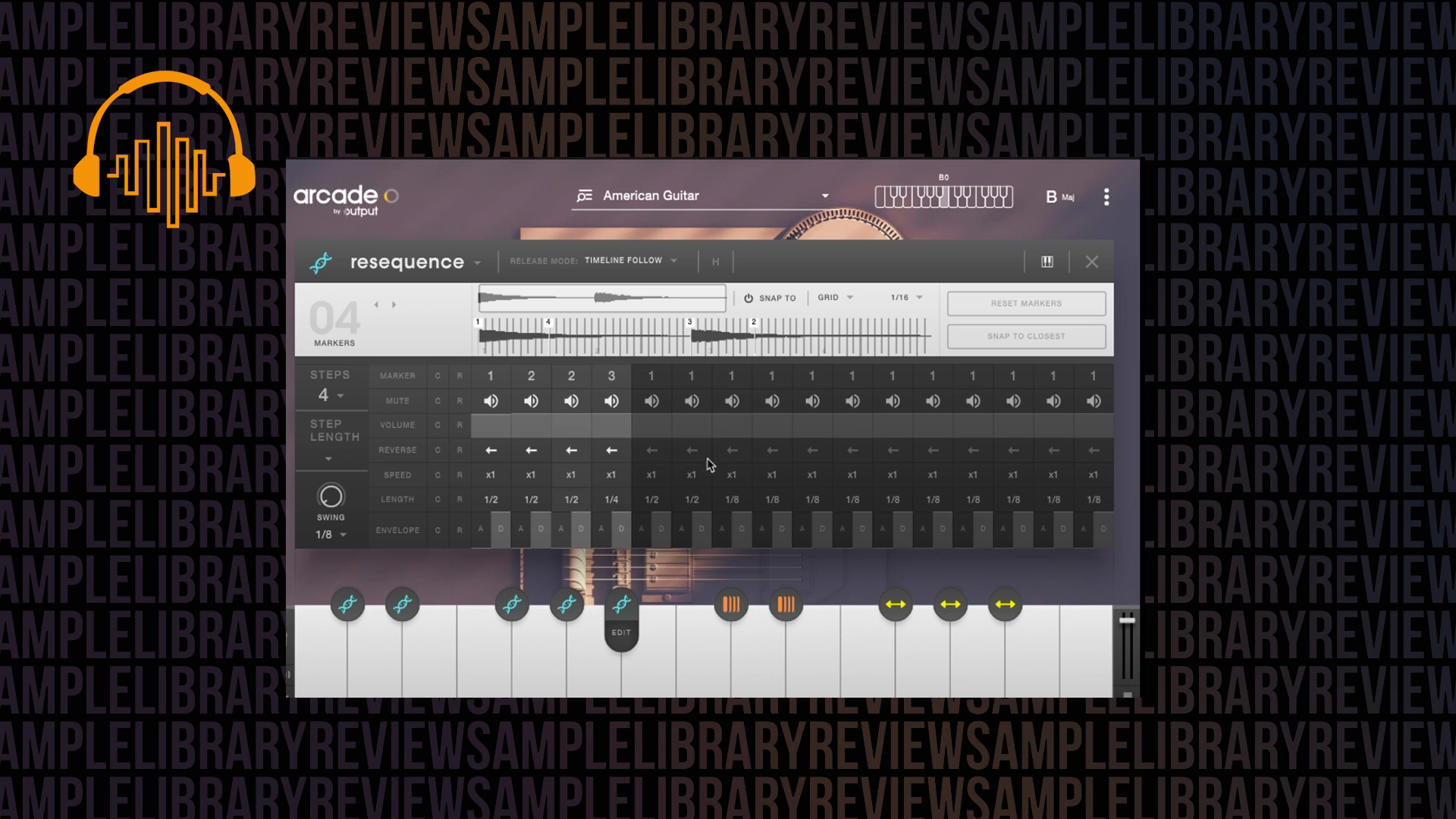
Open the first repeater modifier of the American Guitar kit for editing and set its release mode to Timeline Follow.
mouse_move(730, 605)
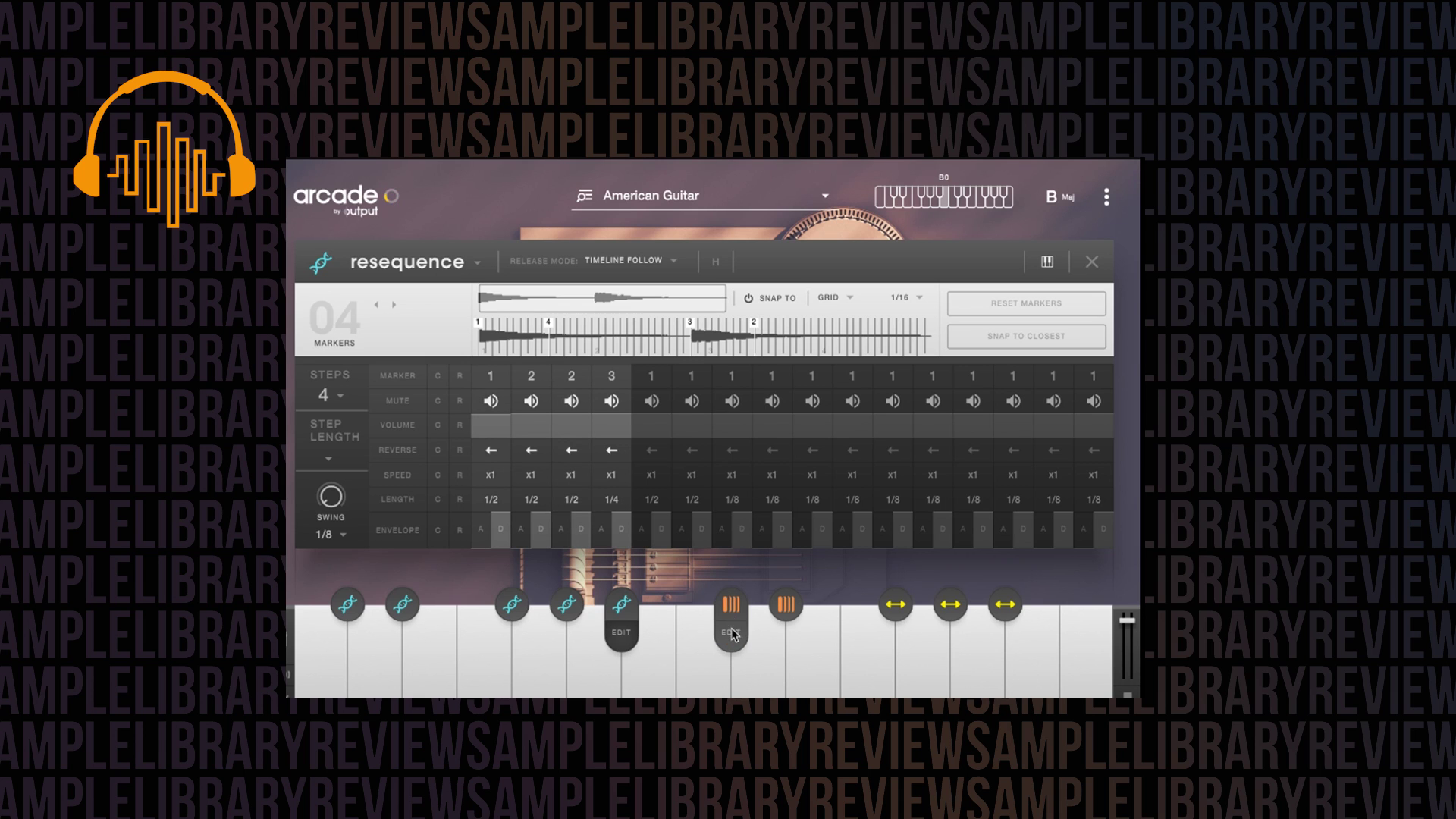
left_click(732, 631)
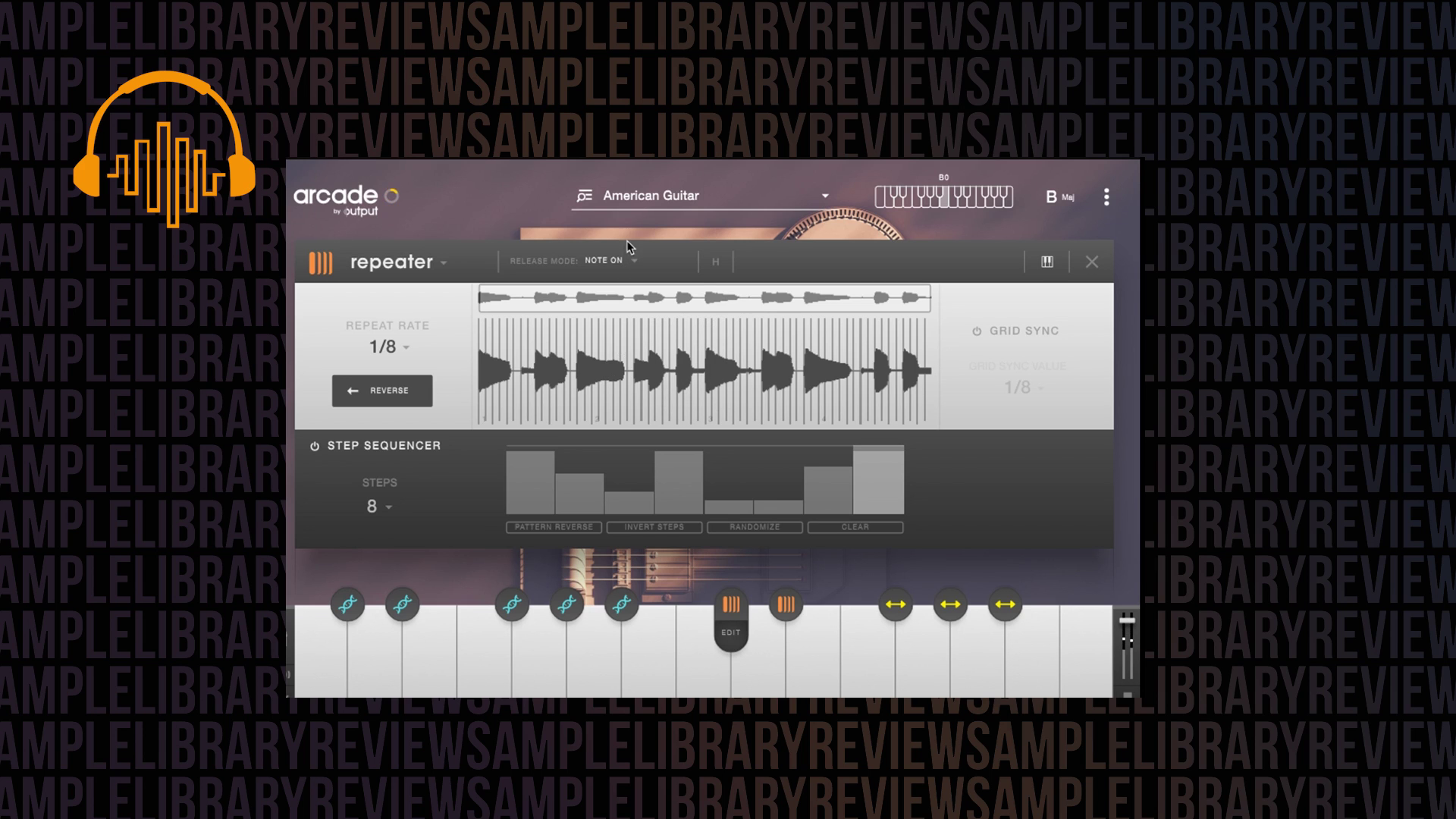
left_click(634, 262)
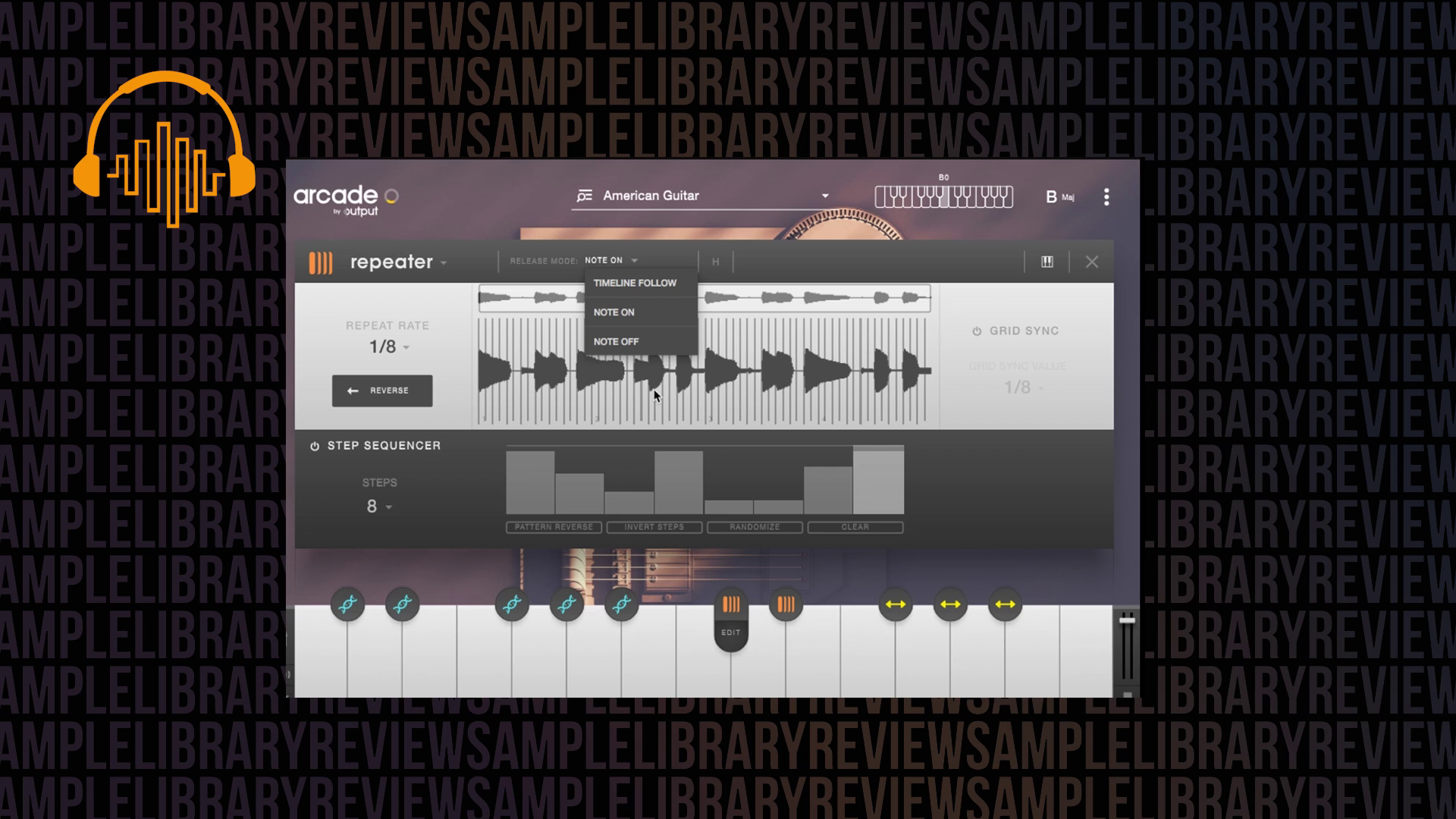
left_click(634, 290)
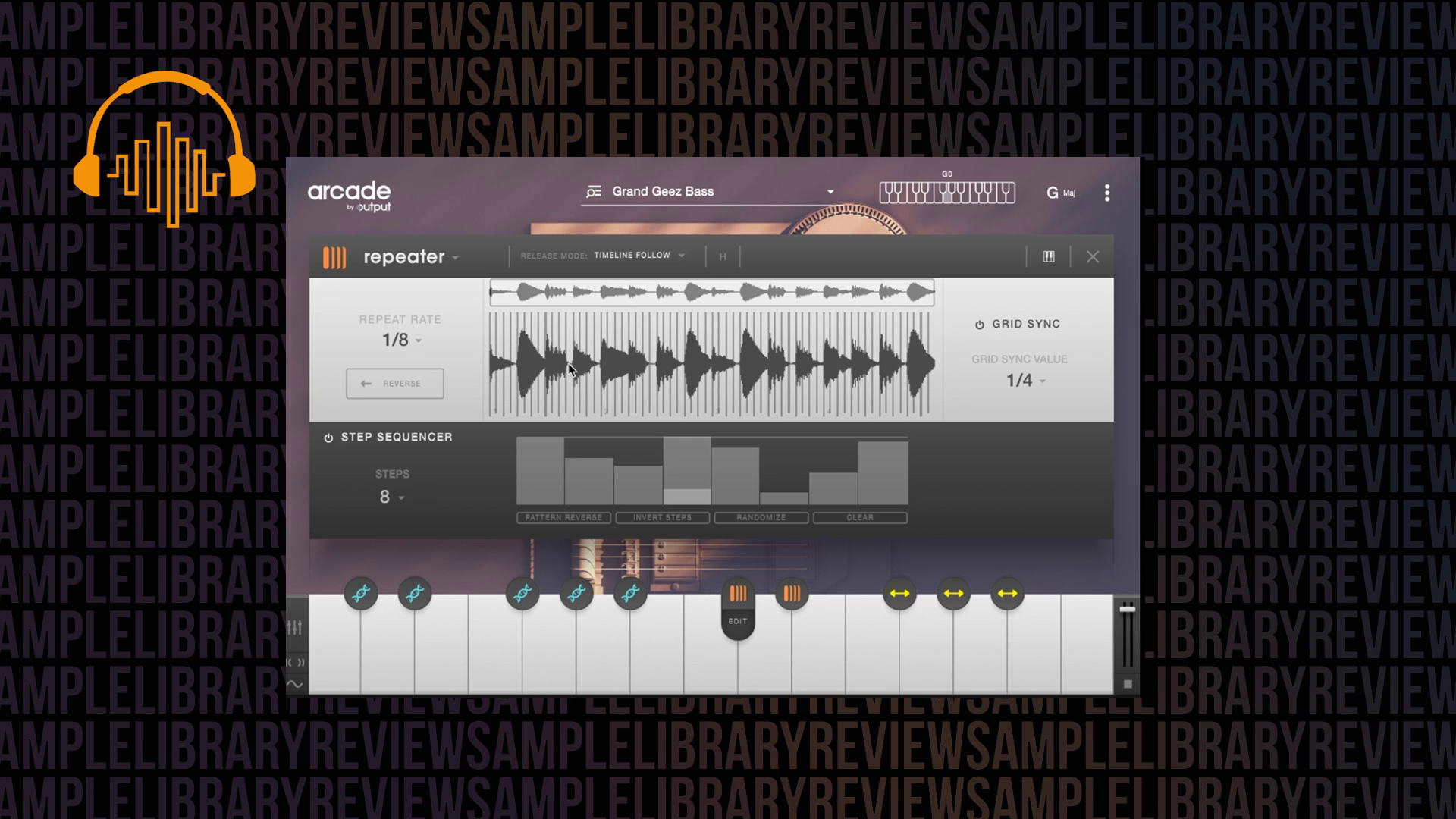
Set the Grand Geez Bass repeater's repeat rate to 1/16 and its release mode to Note On.
left_click(419, 345)
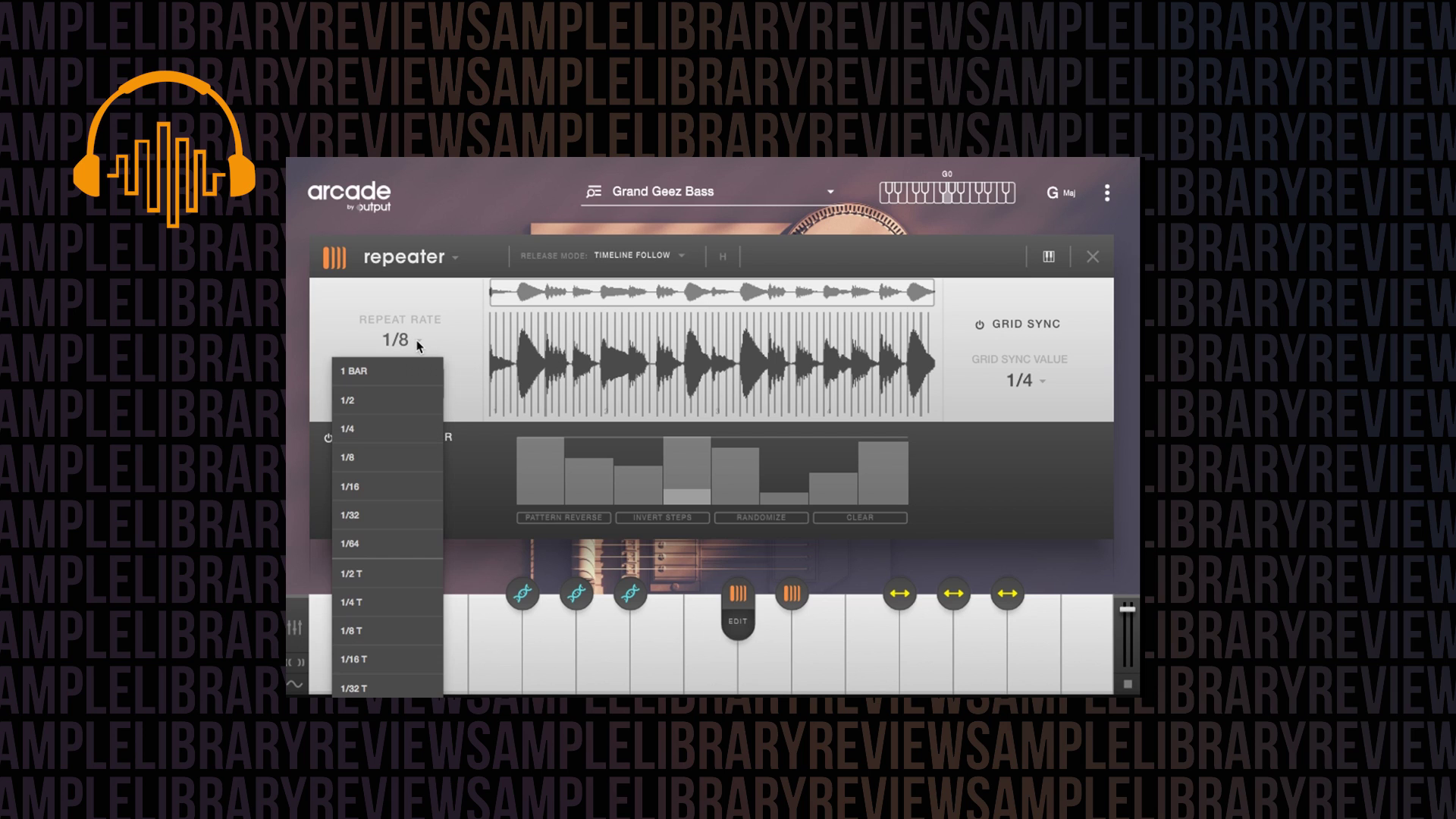
left_click(371, 488)
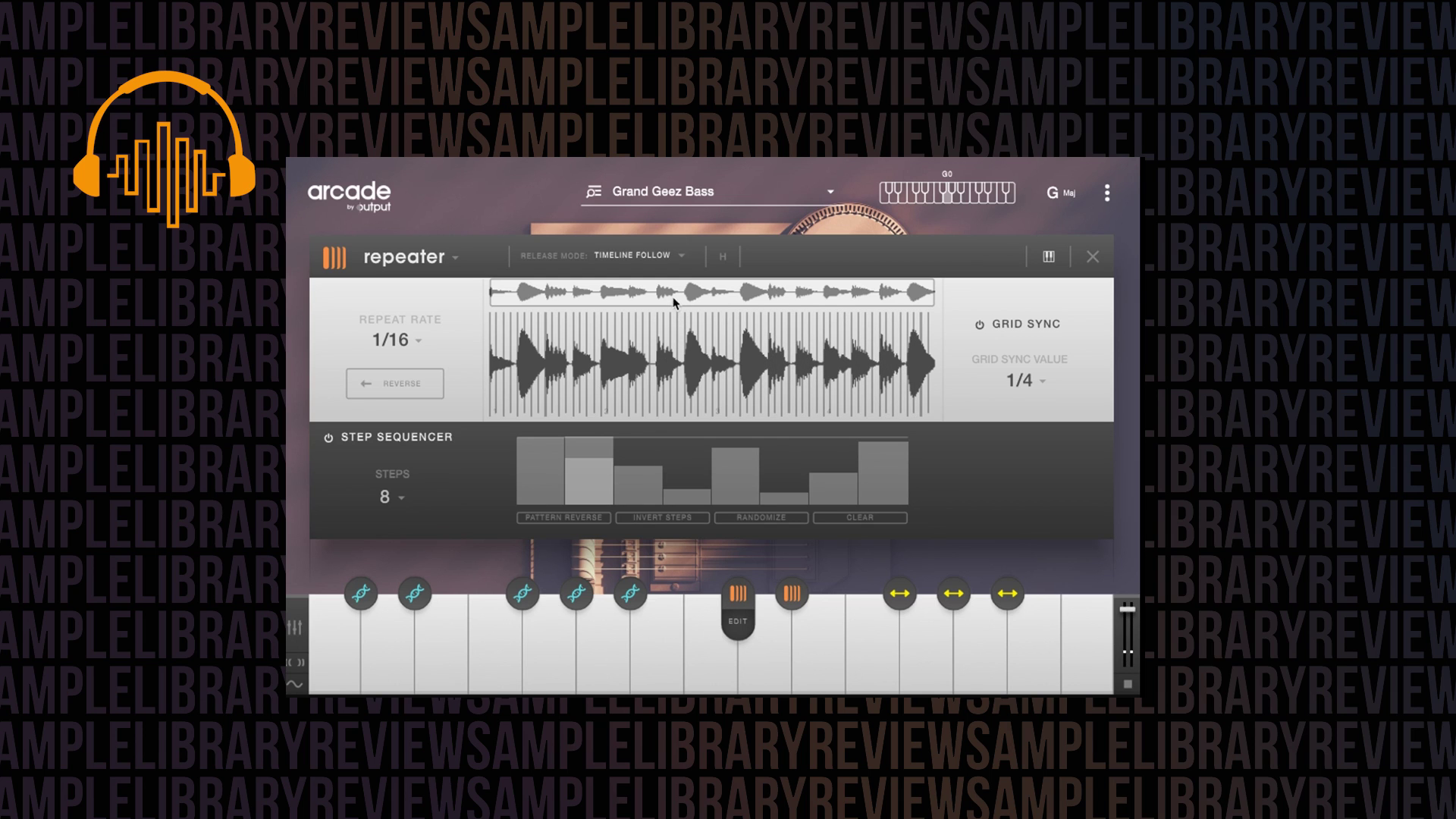
left_click(682, 257)
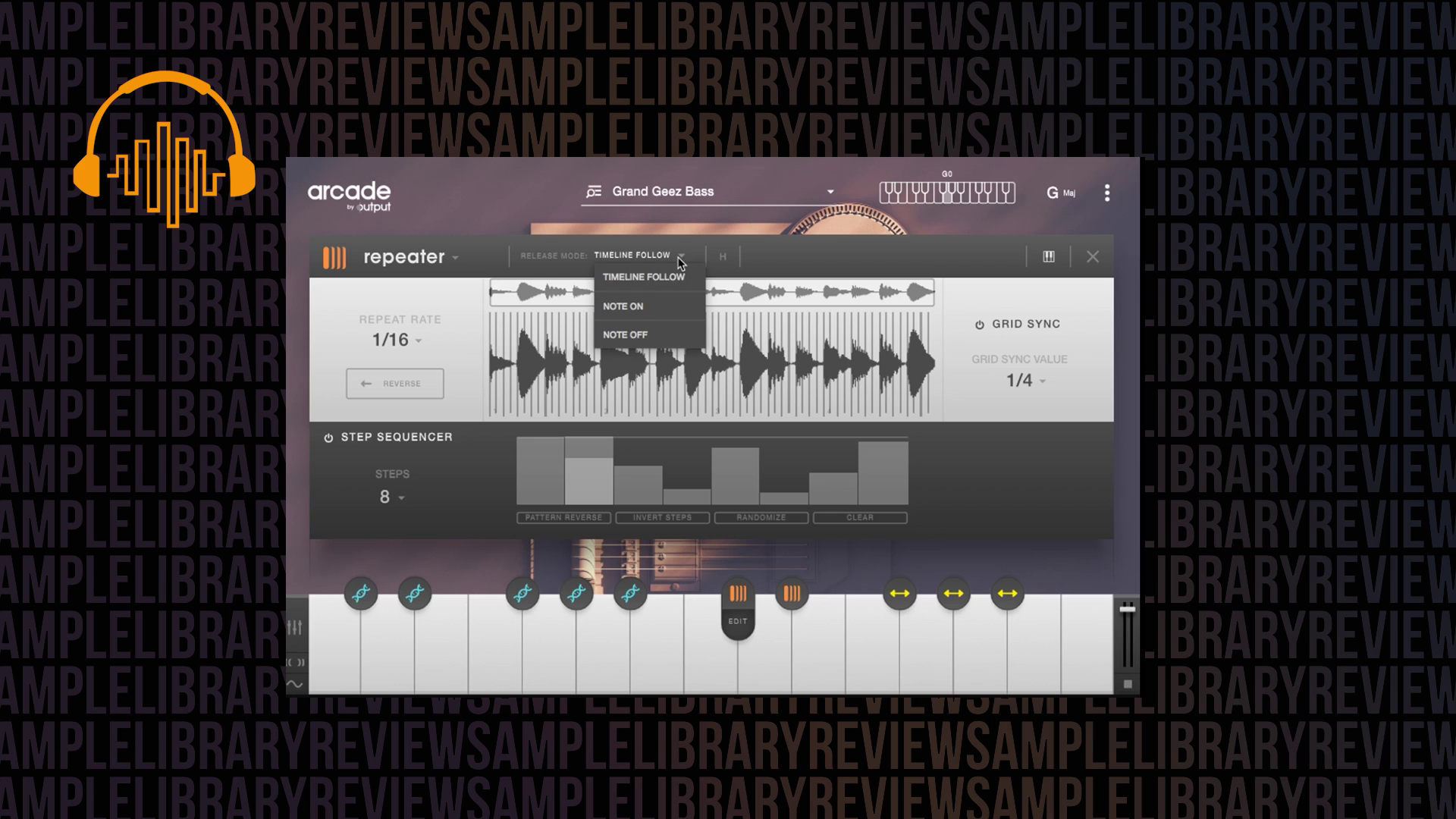
left_click(641, 308)
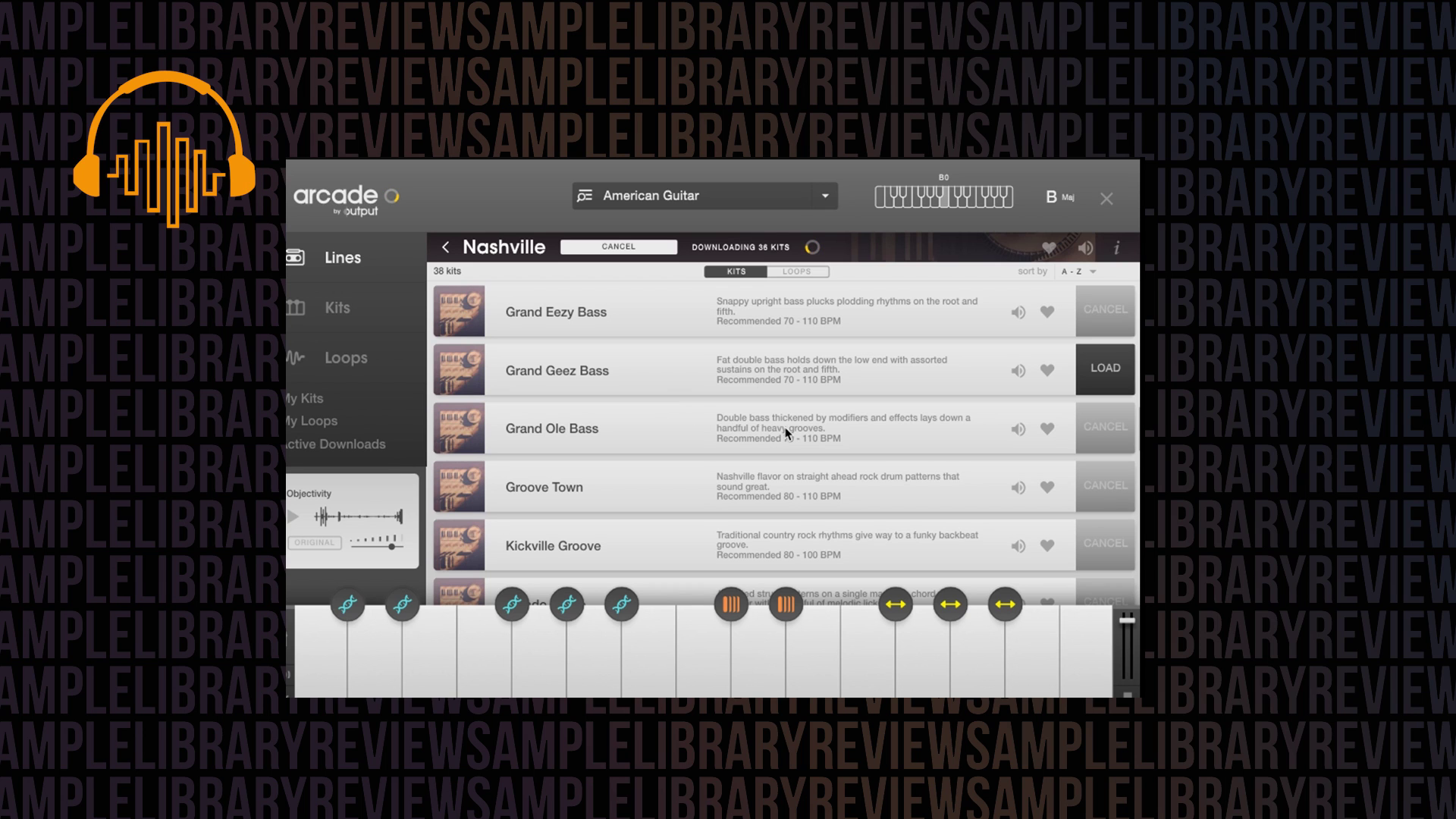
Load the Grand Geez Bass kit from the Nashville line and open its first playhead modifier for editing.
scroll(707, 448, "down", 2)
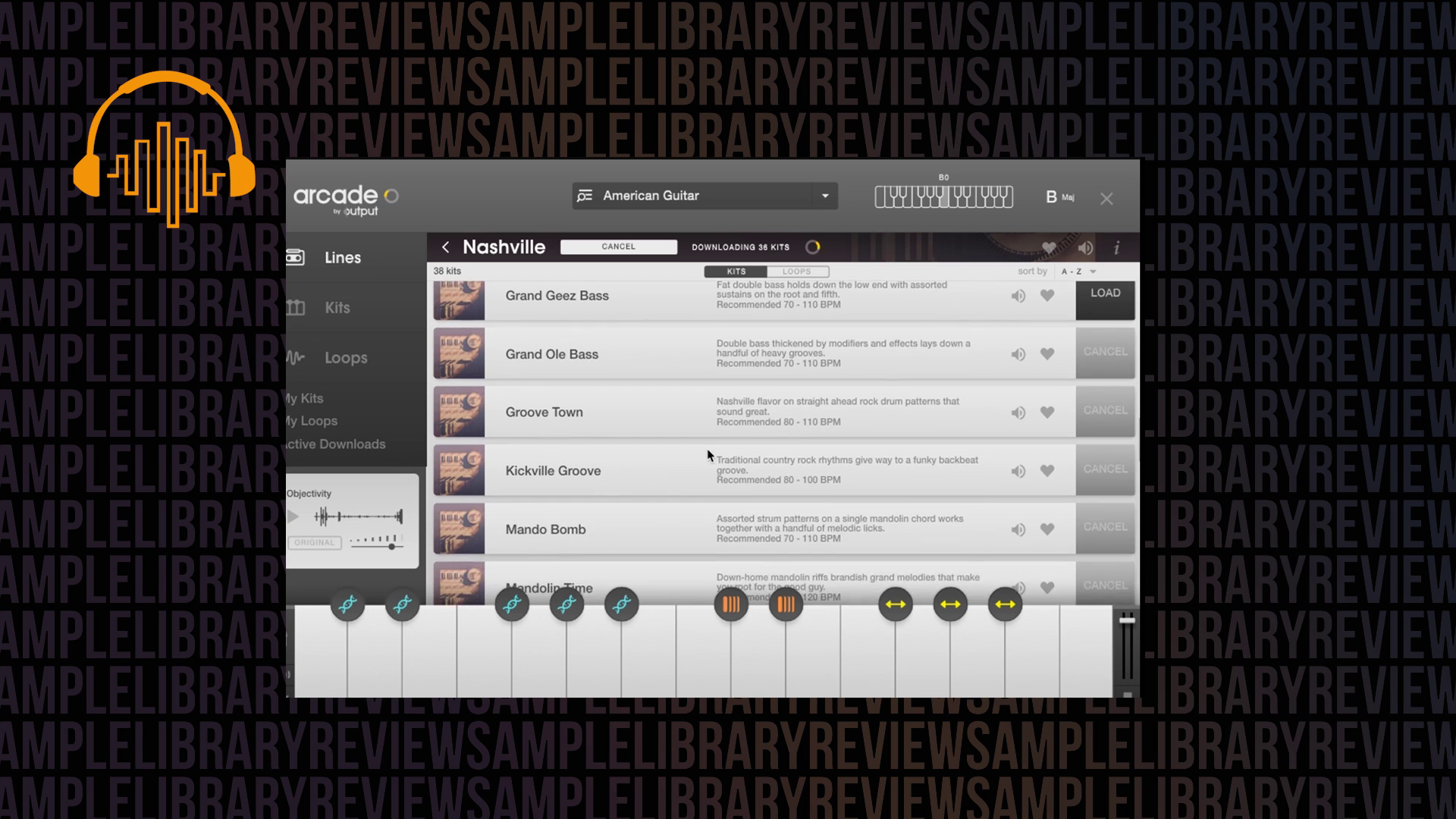
left_click(1090, 375)
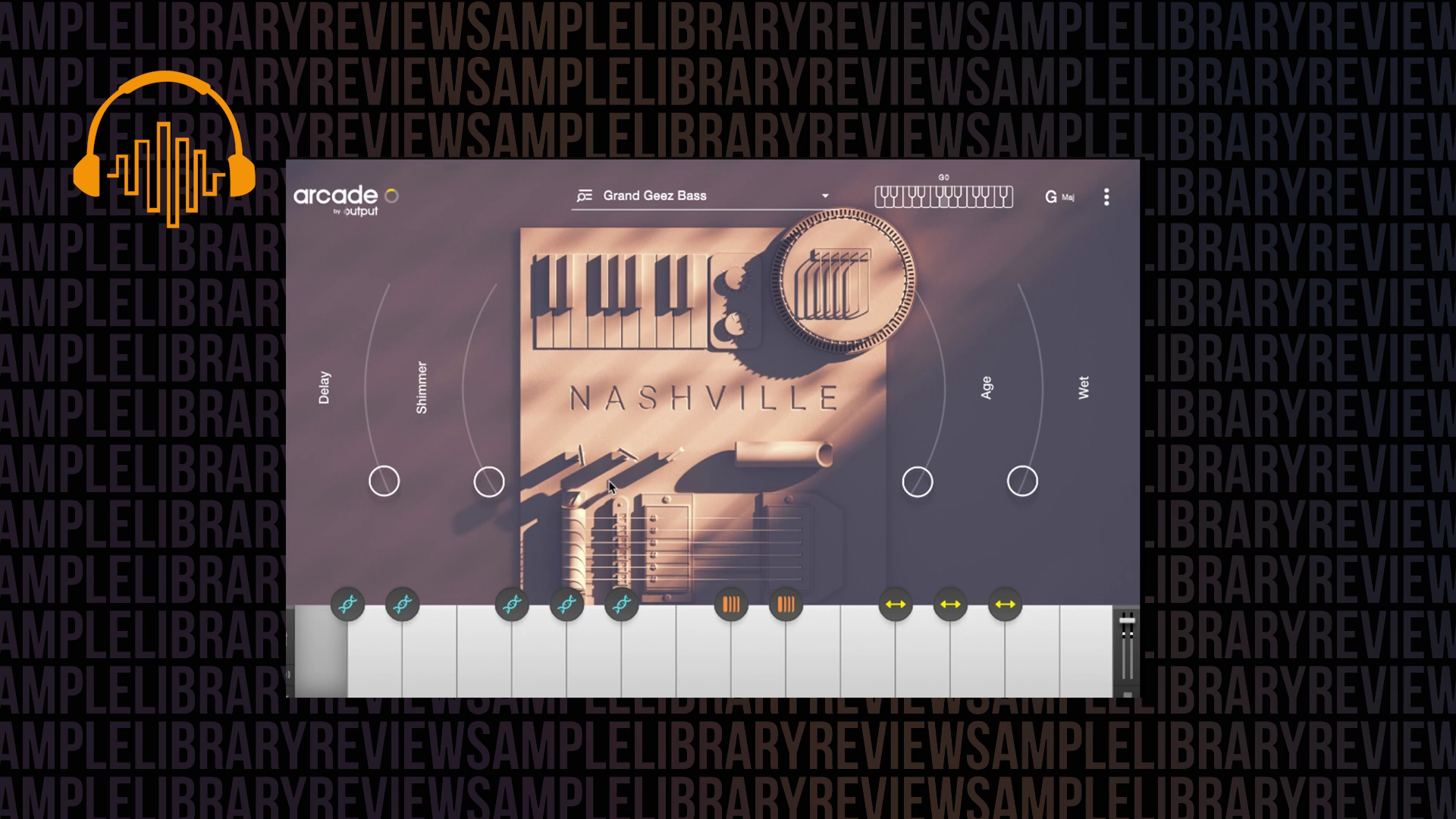
mouse_move(891, 626)
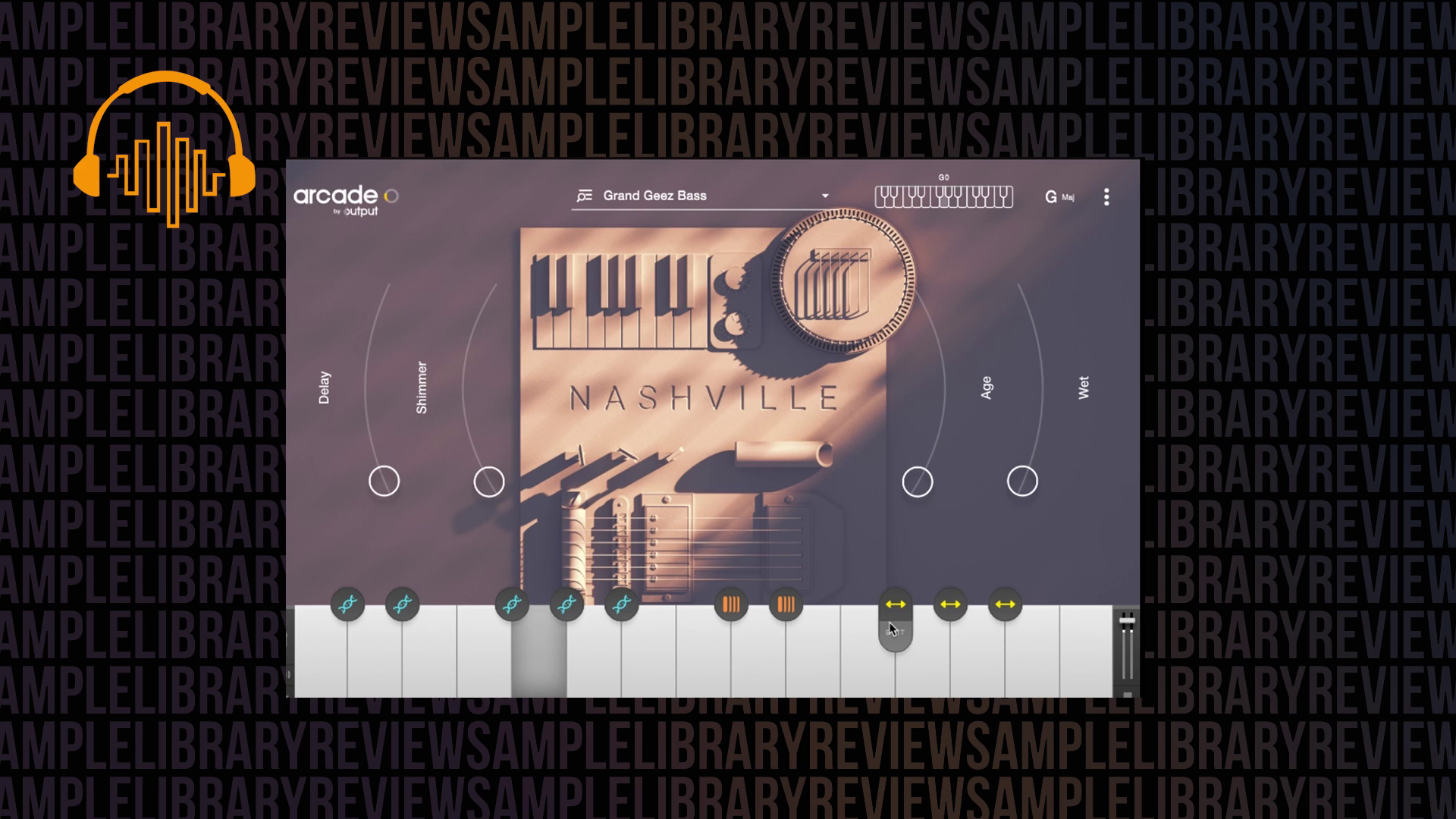
left_click(889, 622)
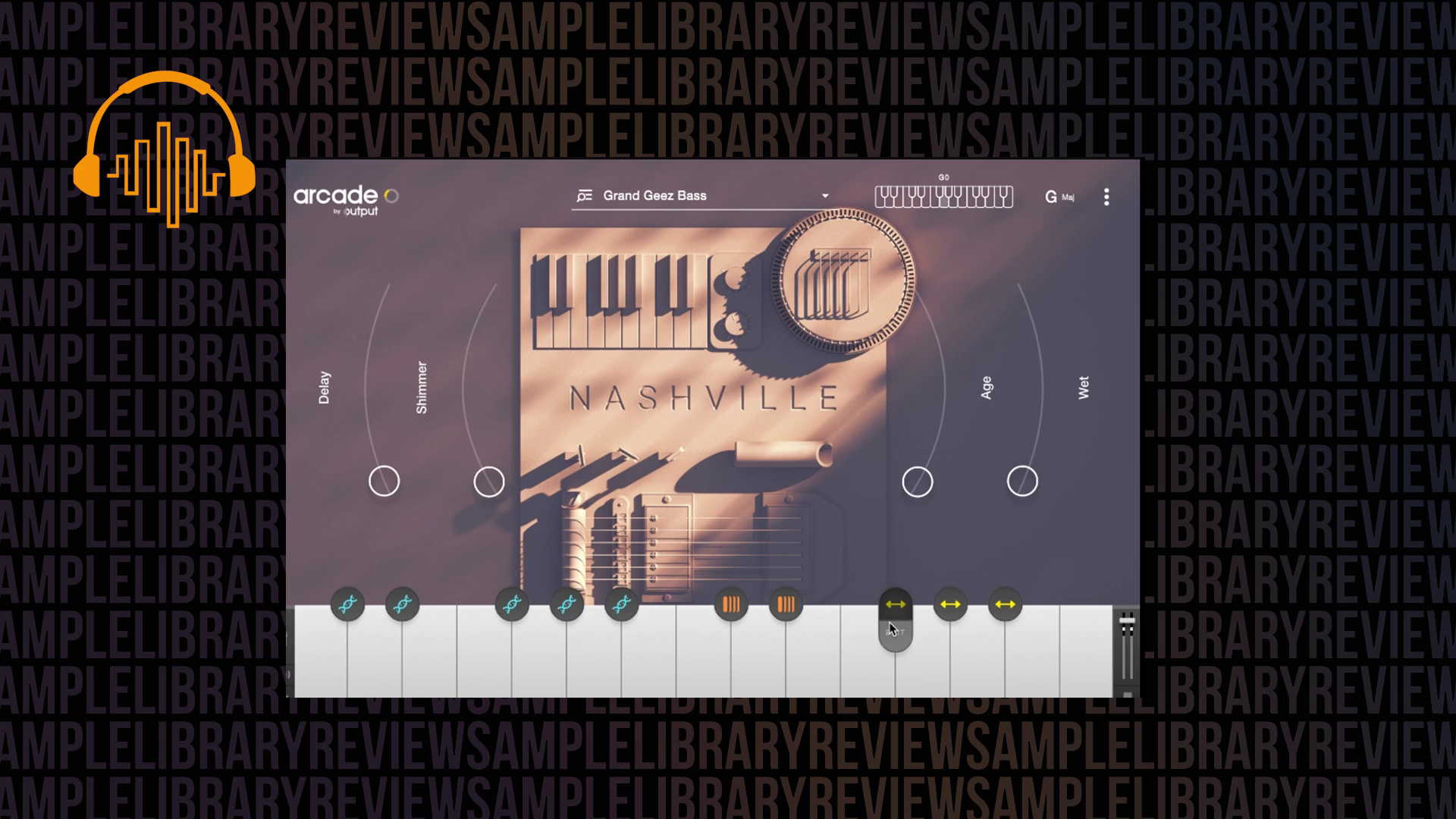
left_click(895, 636)
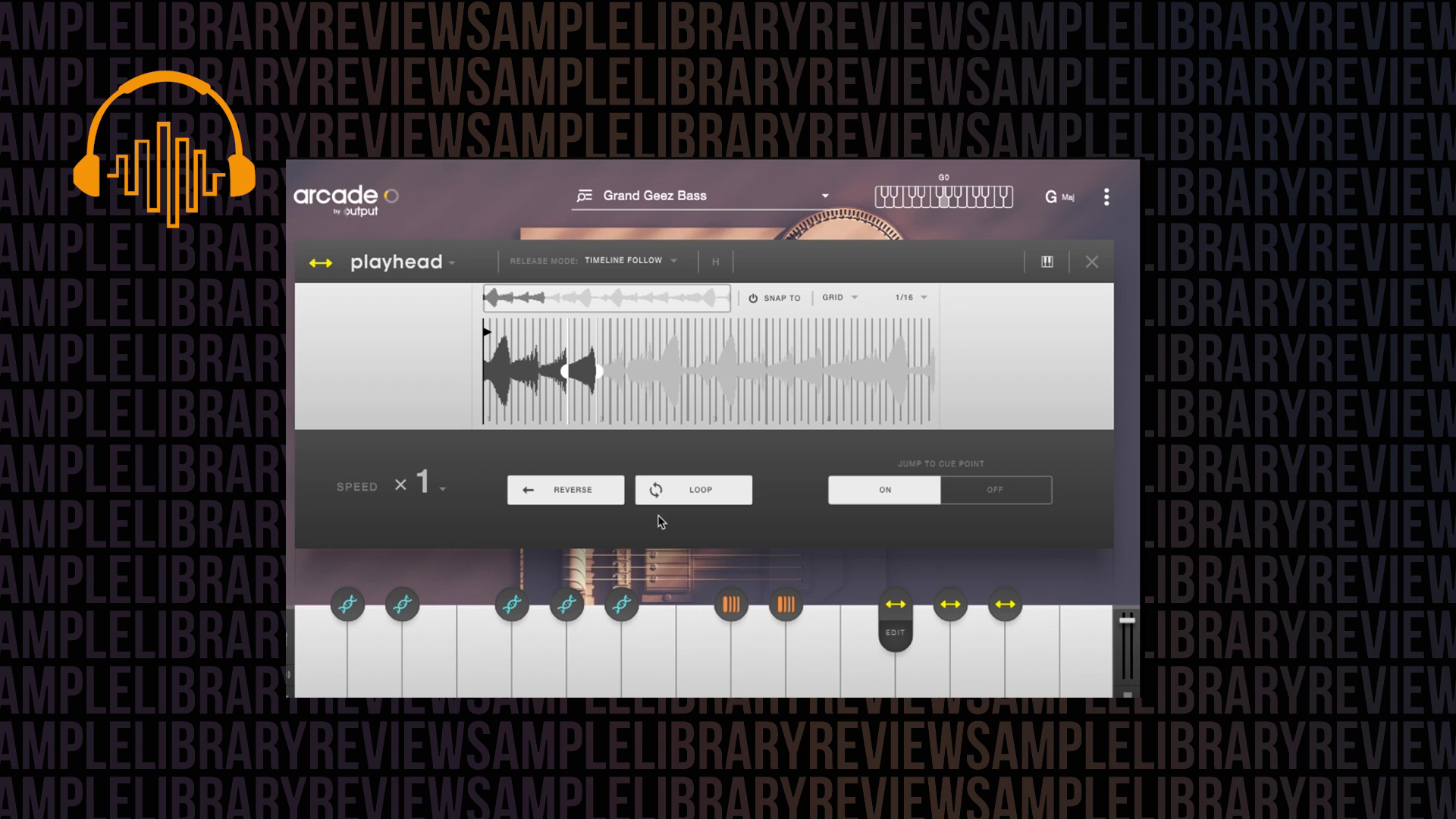
Examine the available modifier types and speed options of the playhead modifier without changing them.
left_click(454, 267)
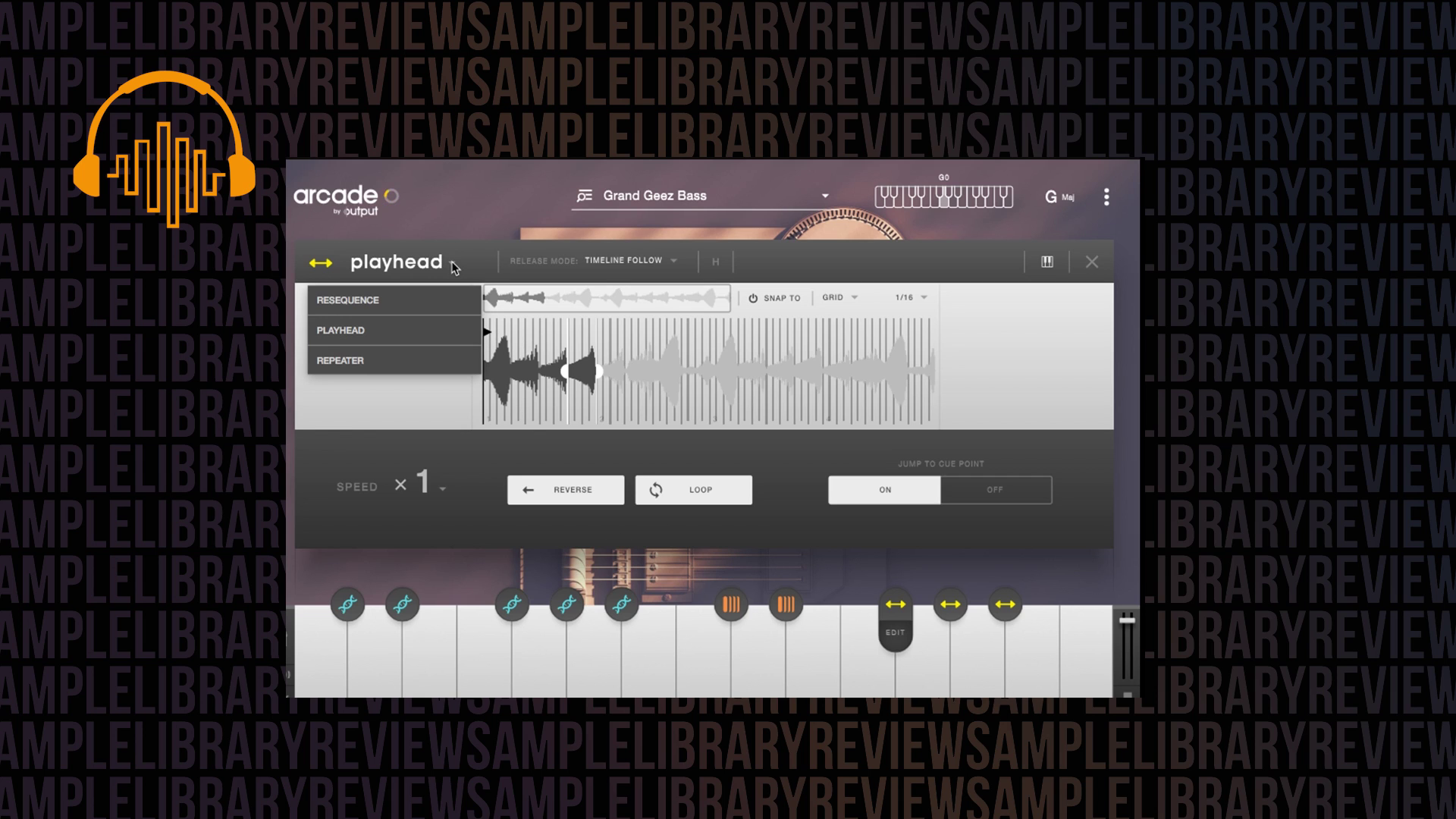
left_click(534, 262)
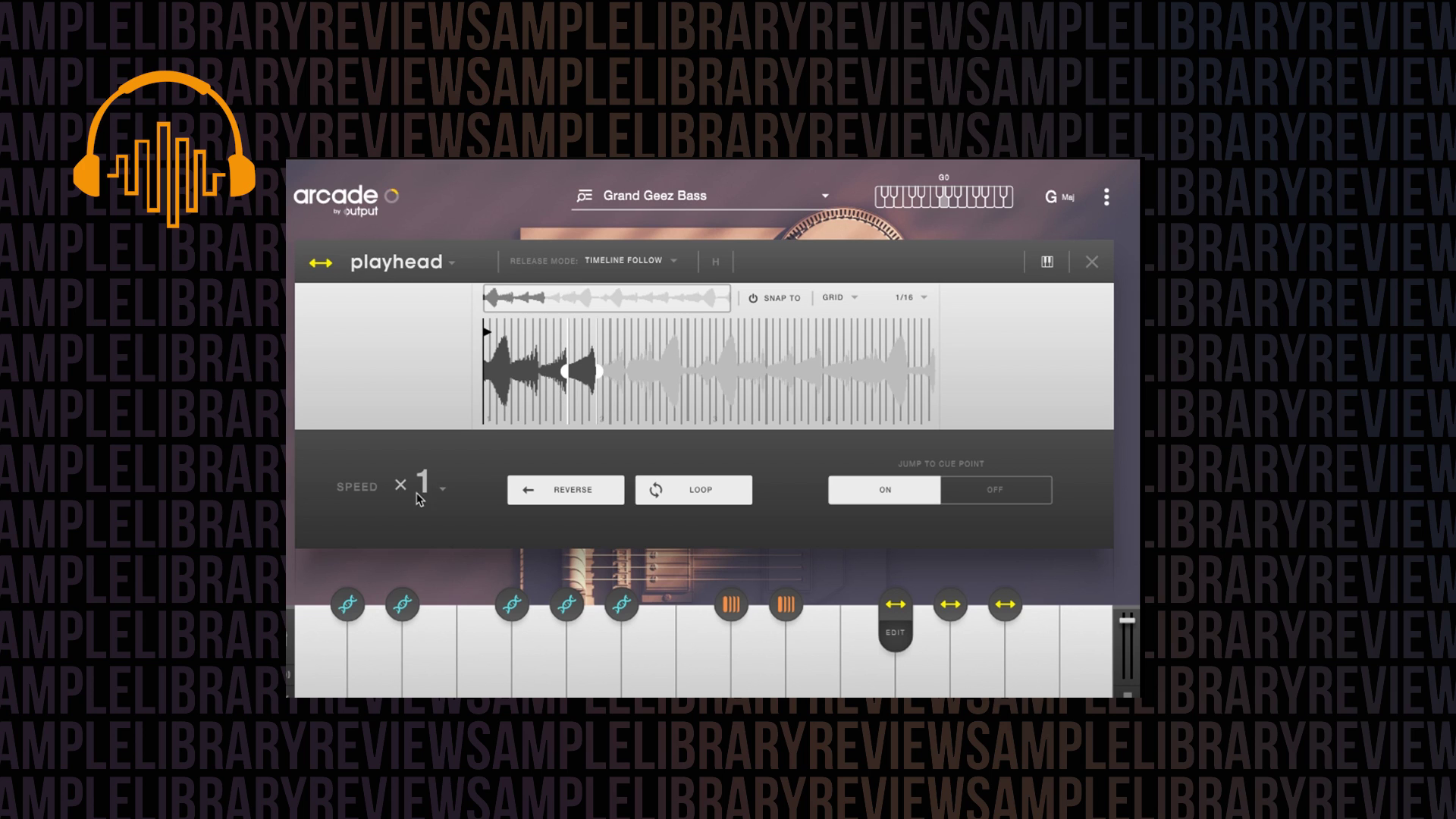
left_click(444, 491)
left_click(453, 447)
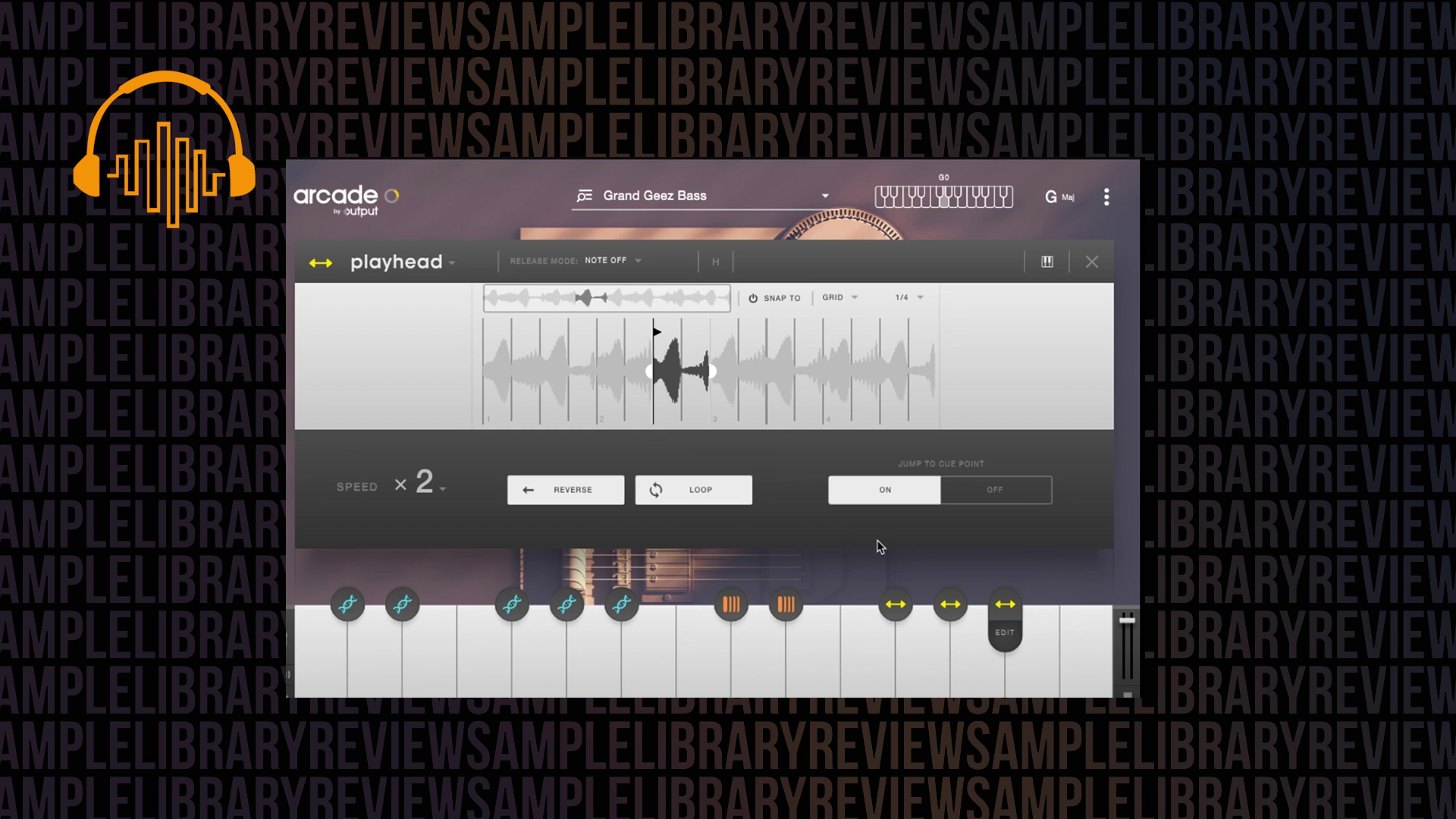
Return to the Nashville kits in the library and preview the Kickville Groove kit.
left_click(582, 198)
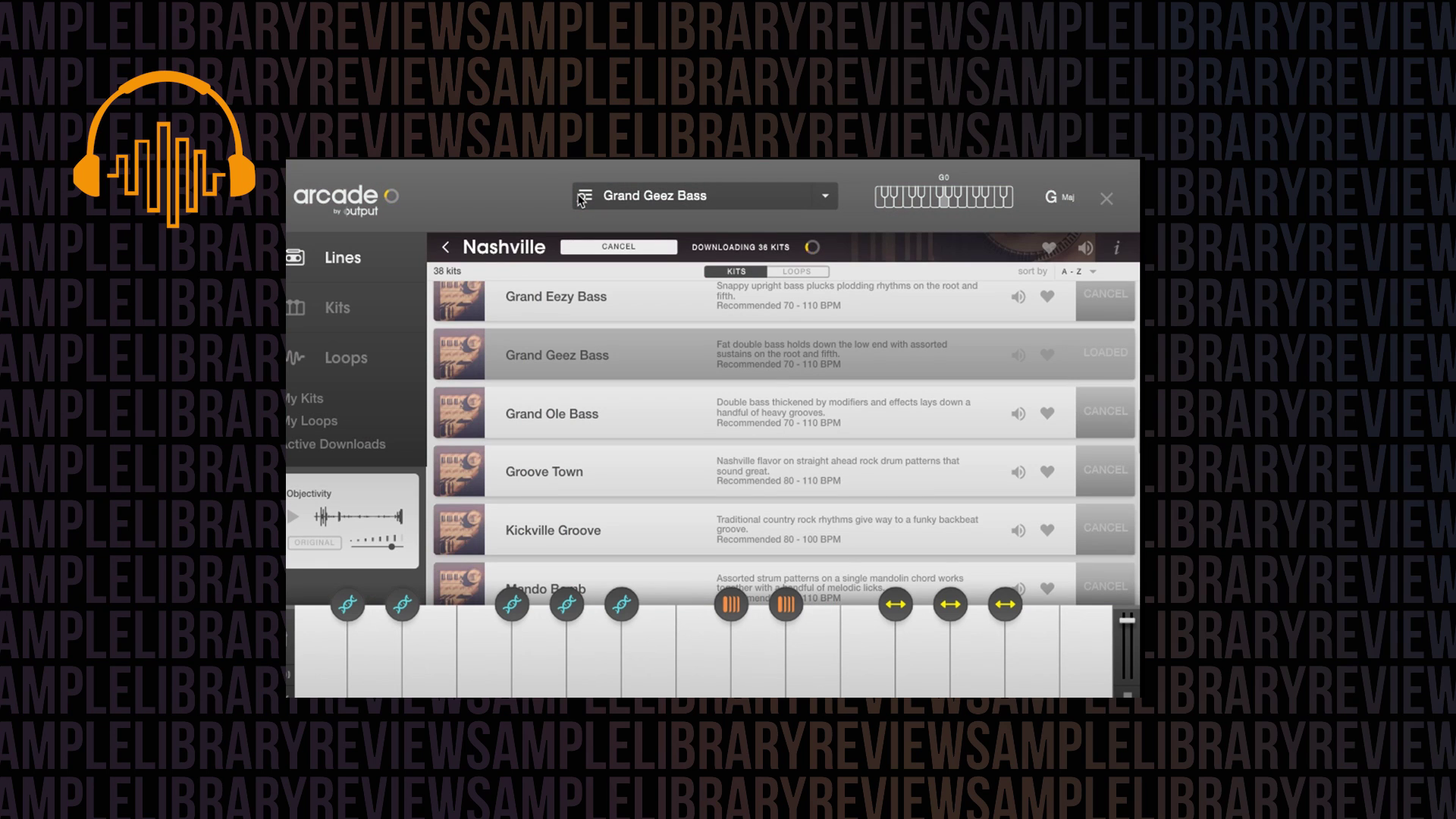
scroll(542, 388, "down", 3)
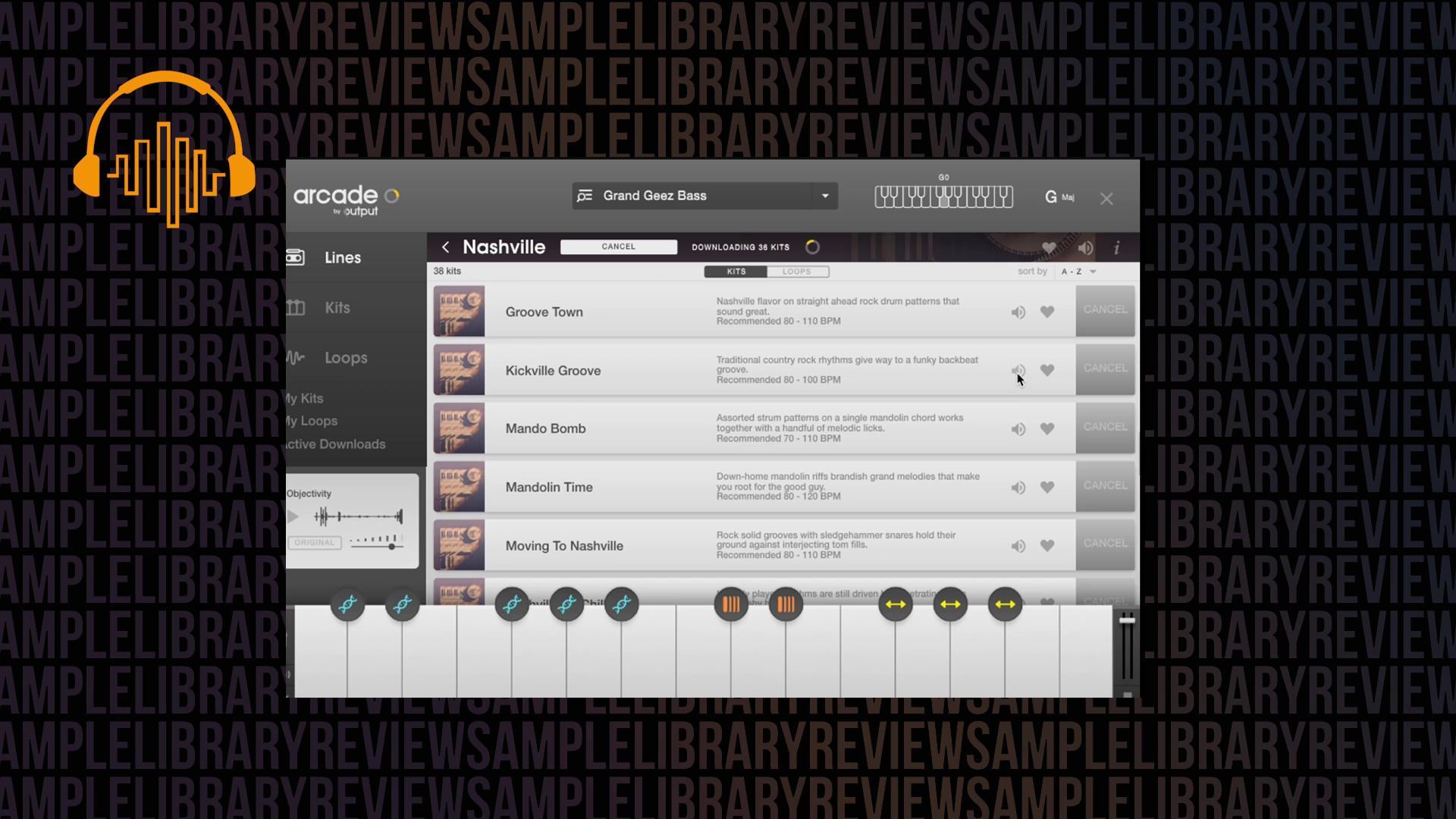
left_click(1018, 371)
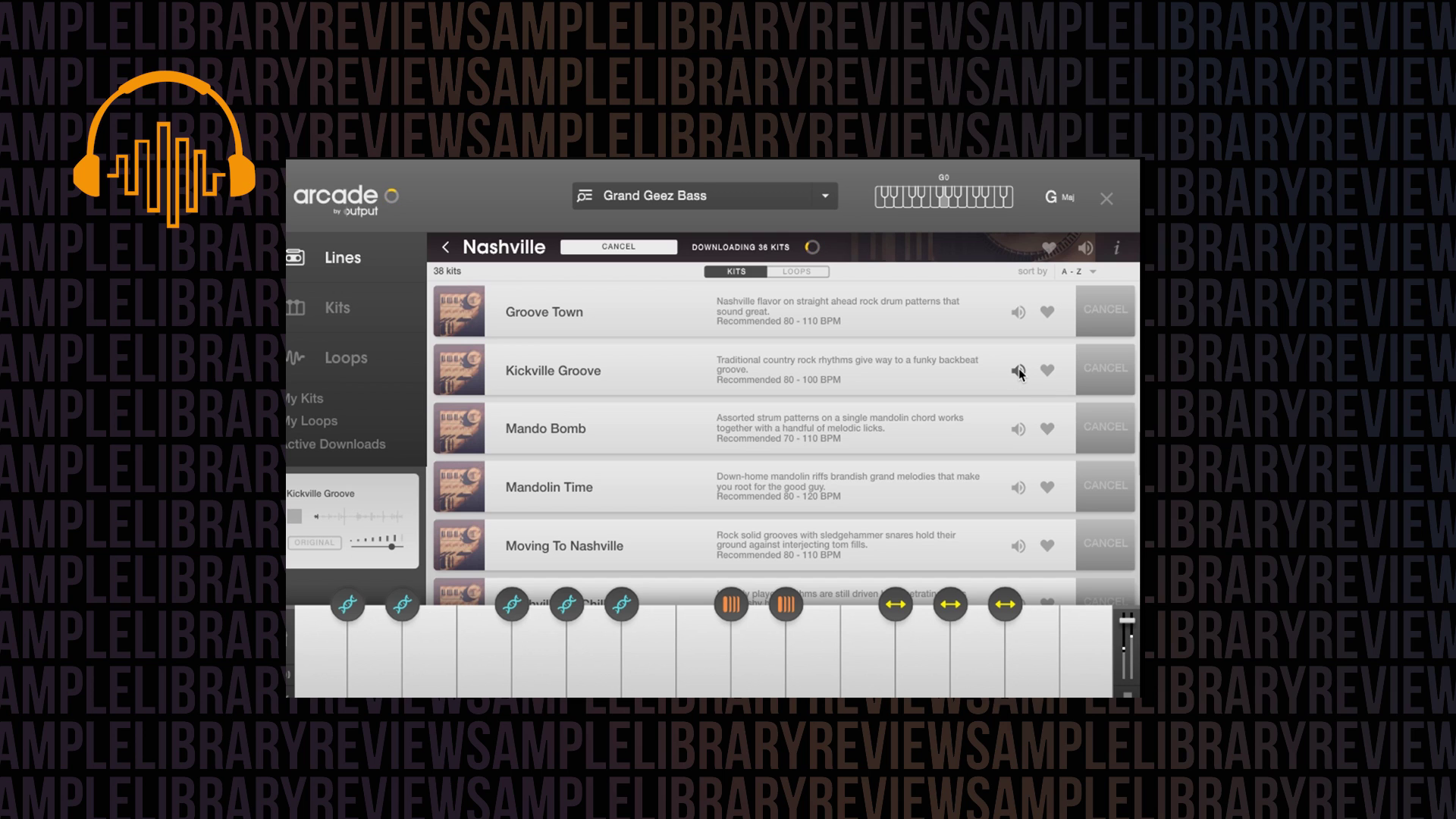
left_click(1018, 371)
Leave the Nashville line and narrow the kits found by the drones search to those tagged percussive.
left_click(448, 248)
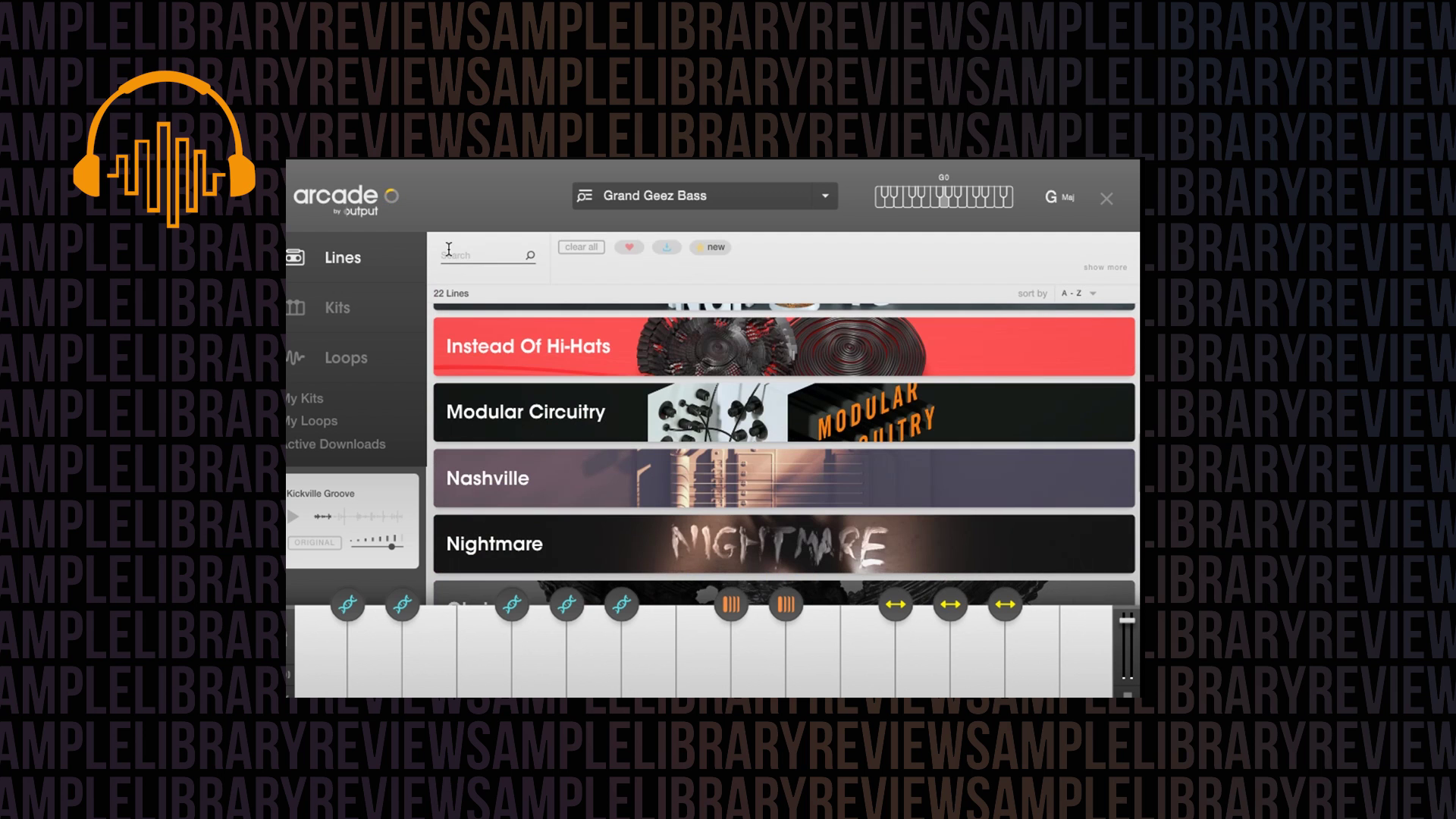
left_click(338, 307)
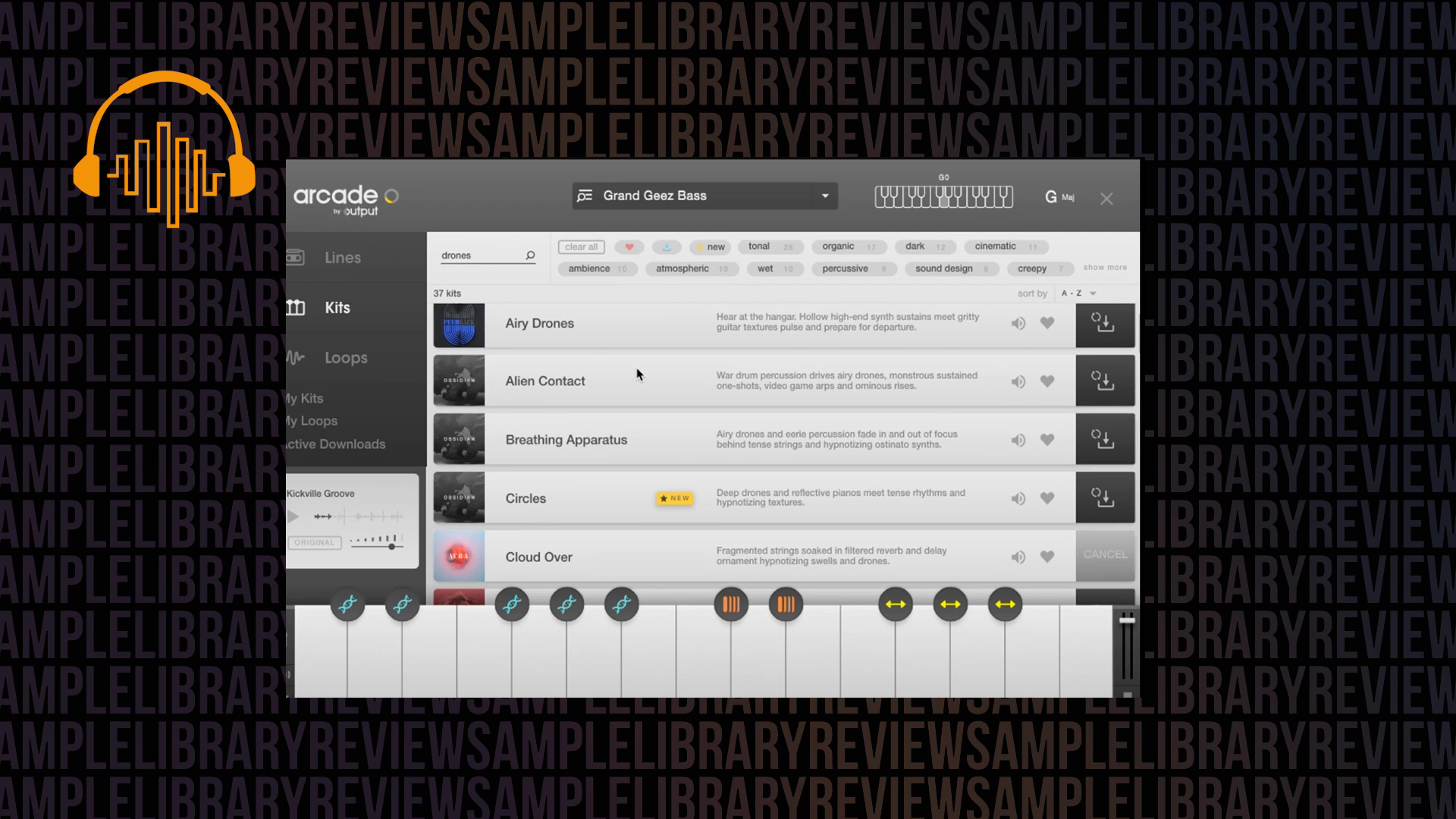
scroll(639, 373, "up", 1)
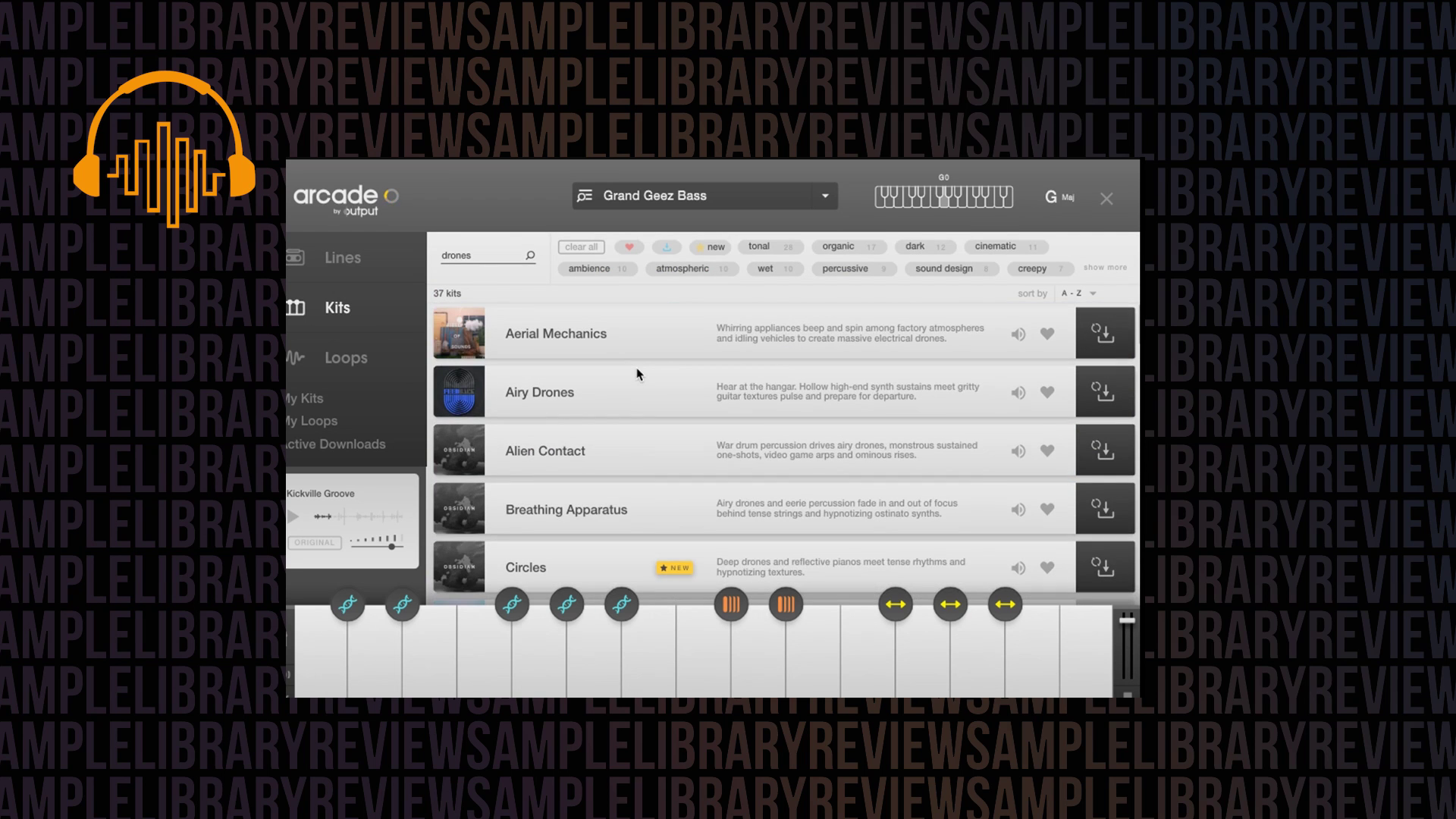
left_click(829, 275)
Look through the filtered kits, preview the Subterfuge kit and load it.
scroll(763, 481, "down", 1)
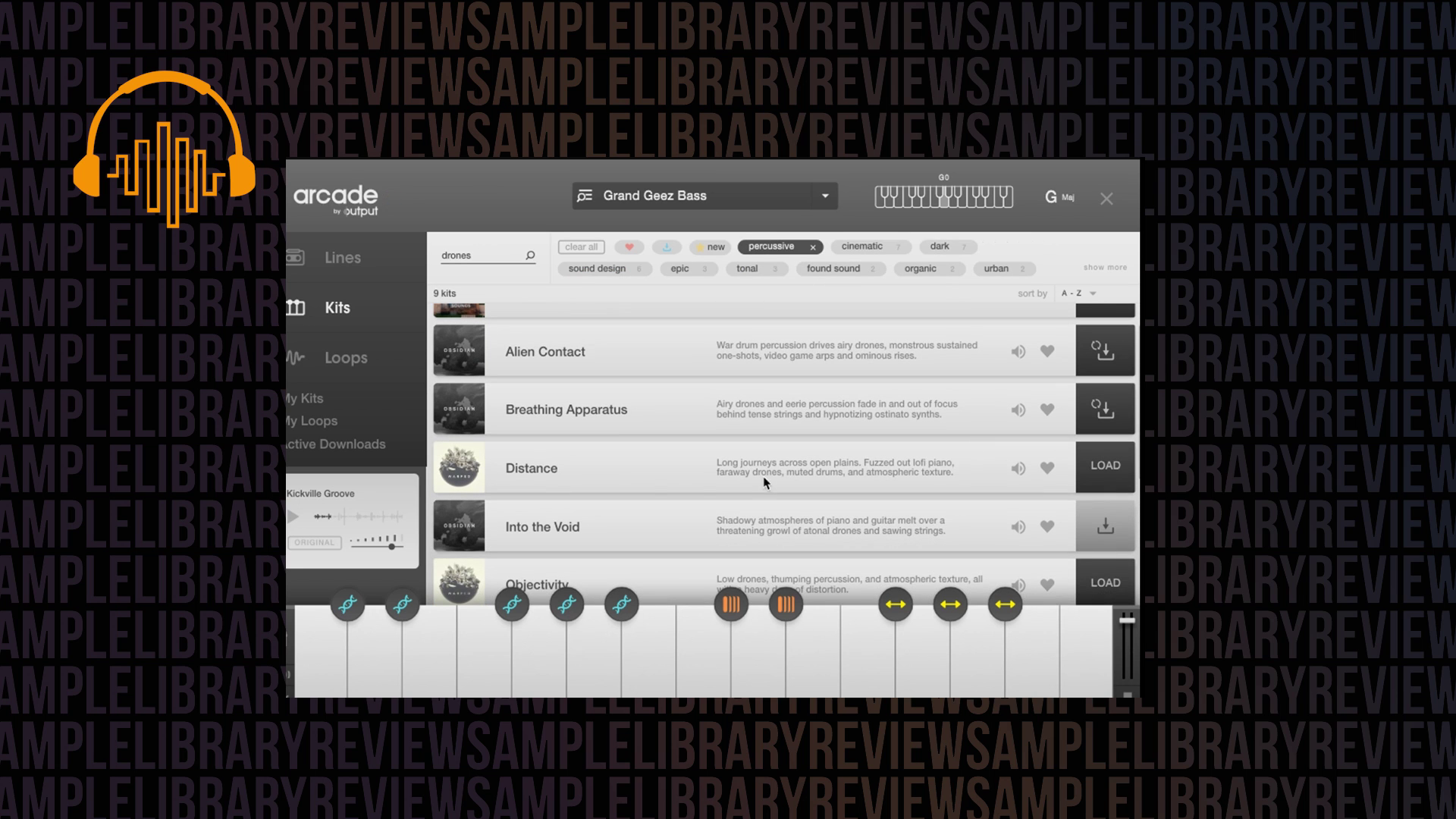
scroll(974, 472, "down", 3)
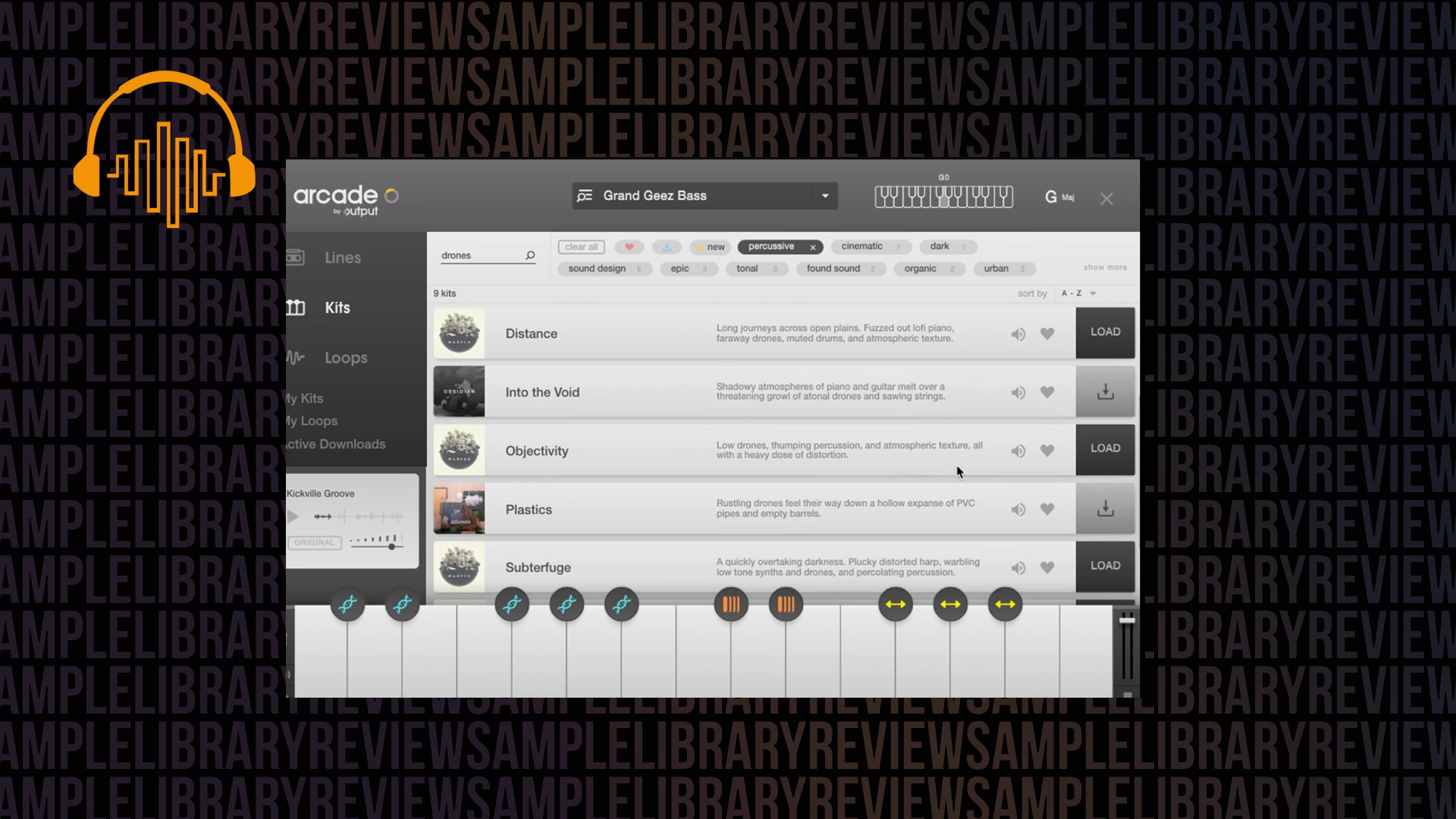
scroll(958, 472, "down", 2)
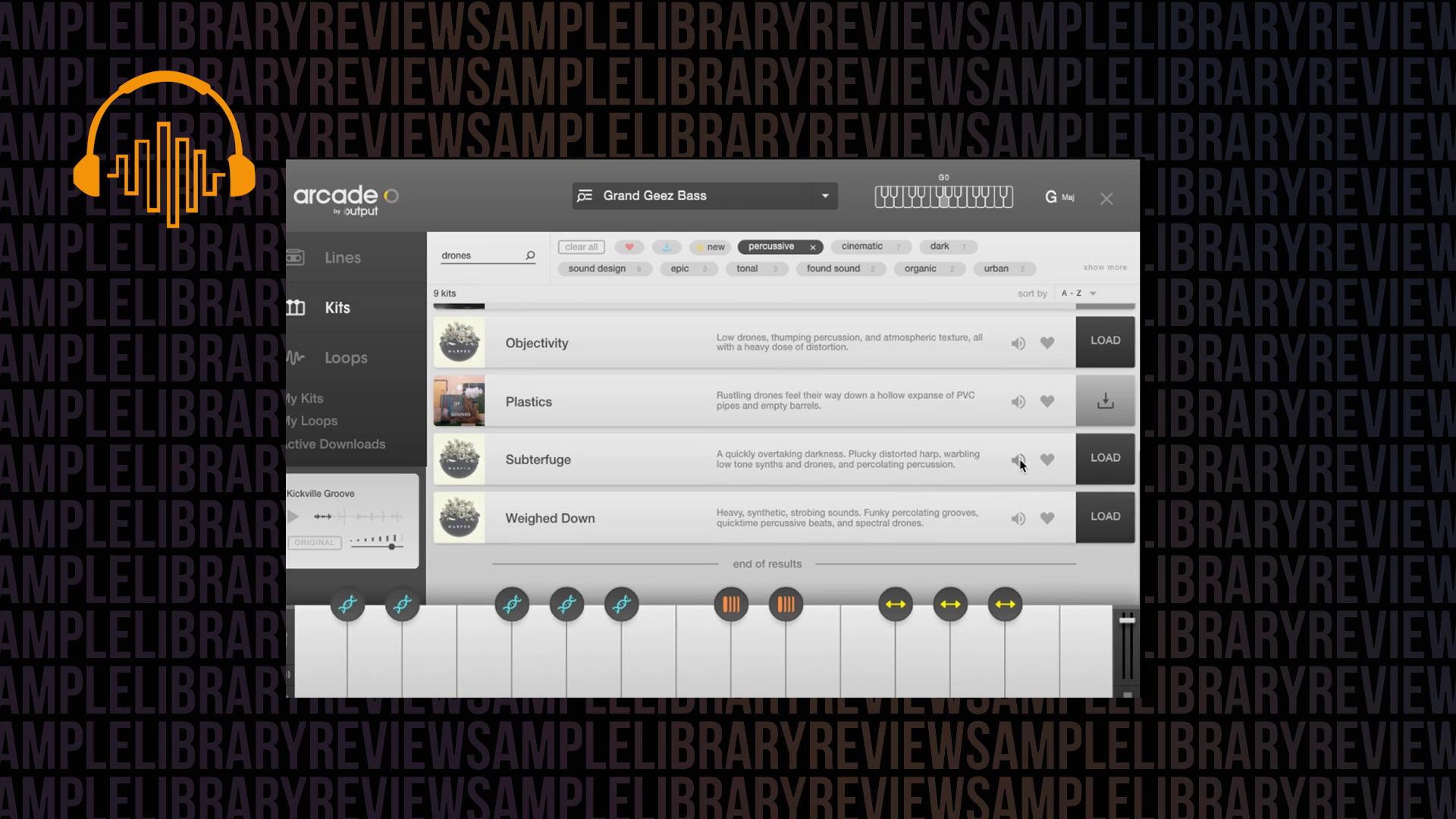
left_click(1019, 460)
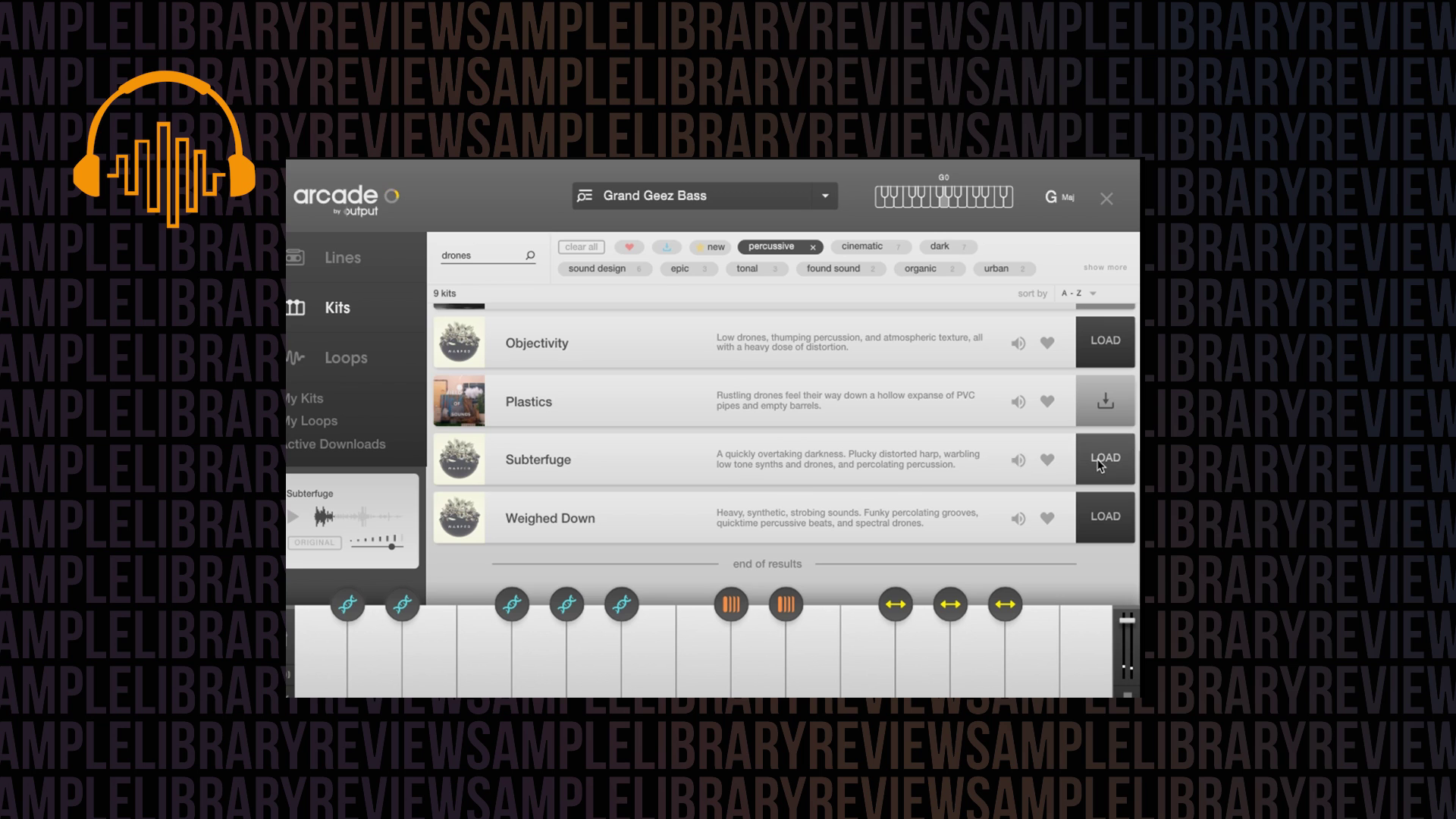
left_click(1100, 460)
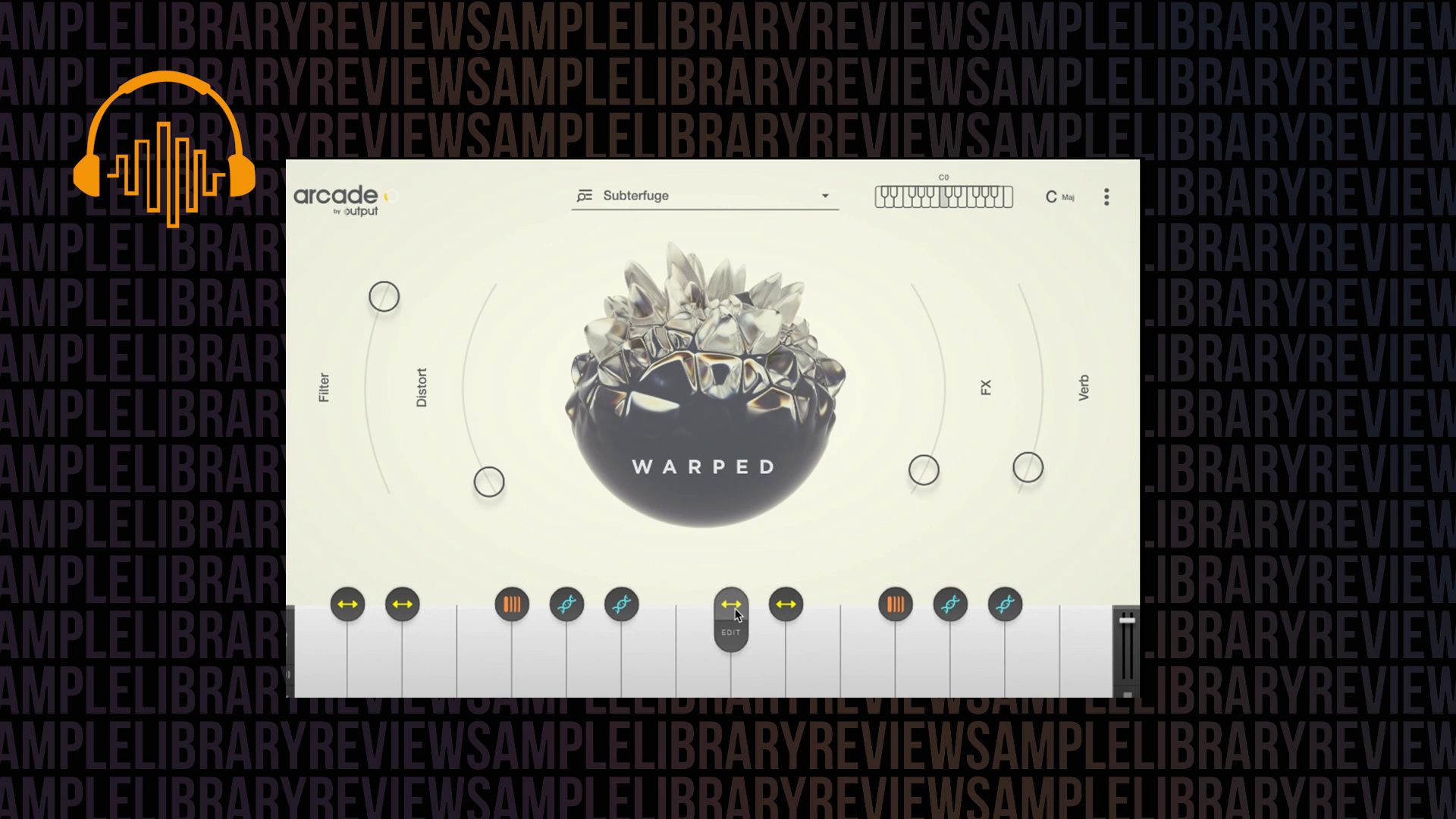
Open the third playhead modifier of the Subterfuge kit for editing and switch its reverse on and back off.
left_click(731, 633)
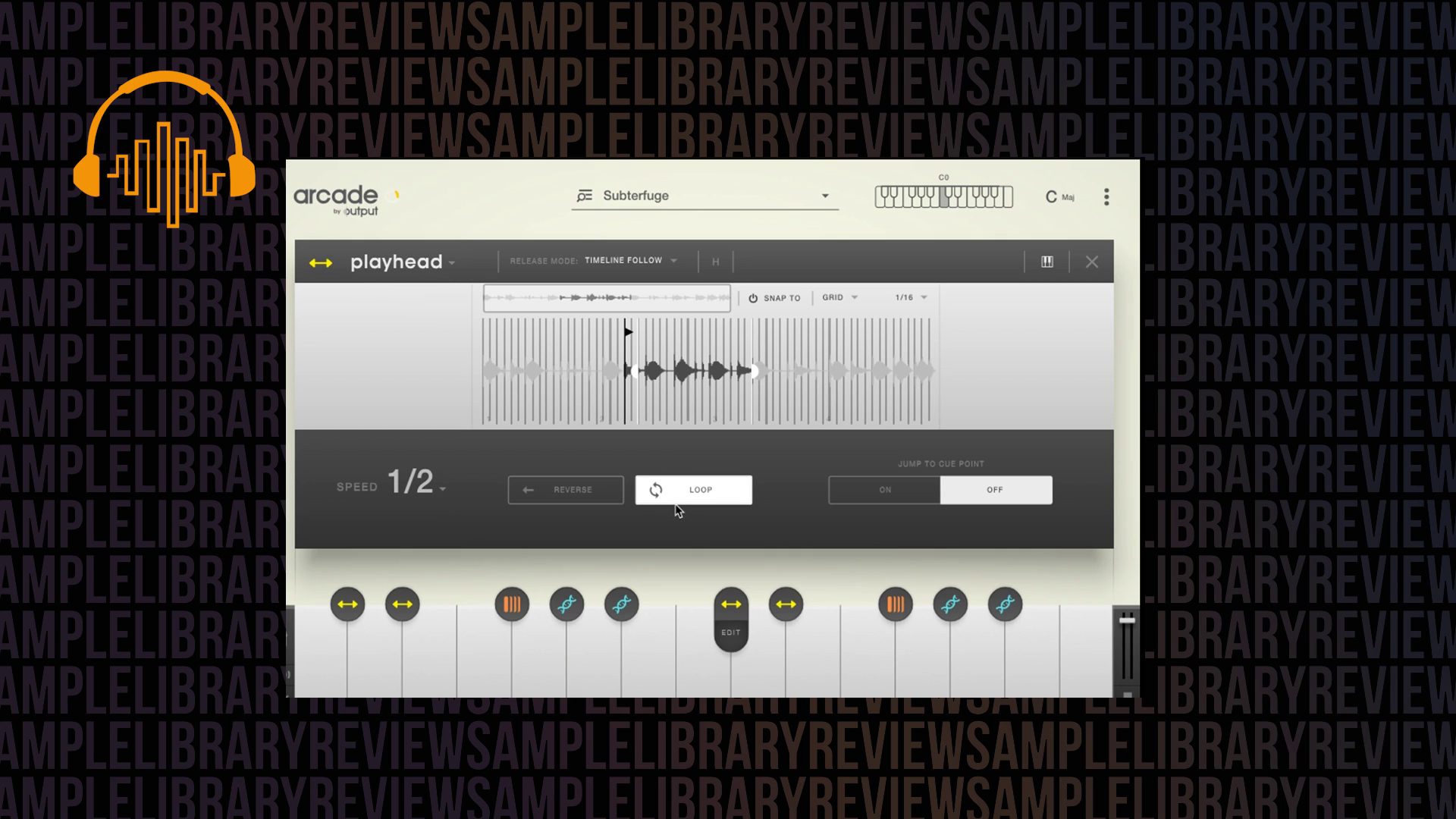
left_click(562, 493)
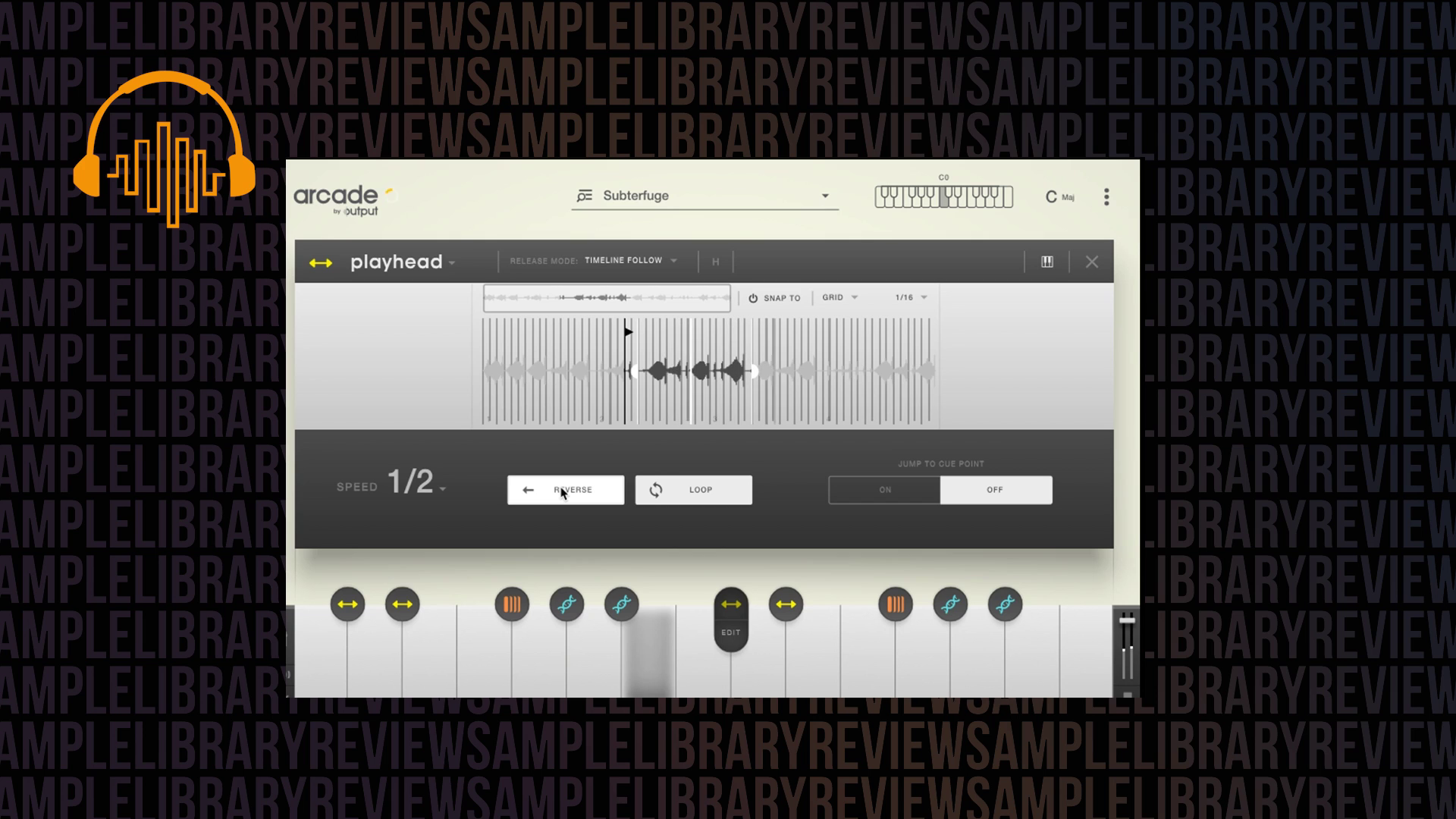
left_click(562, 493)
Set the playhead modifier's speed to 1/8 and then raise it to x2.
left_click(444, 488)
left_click(430, 522)
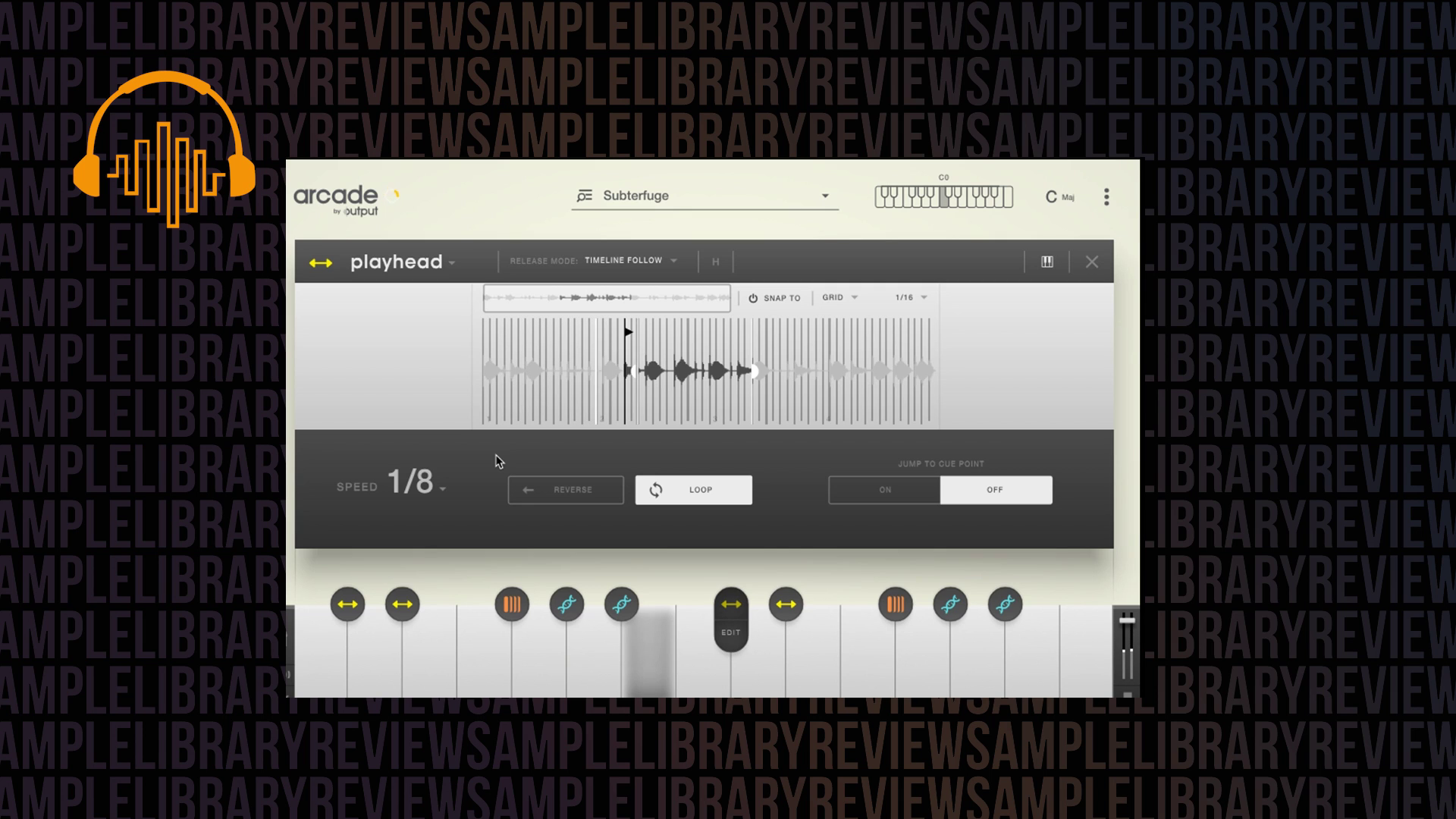
left_click(445, 489)
left_click(424, 647)
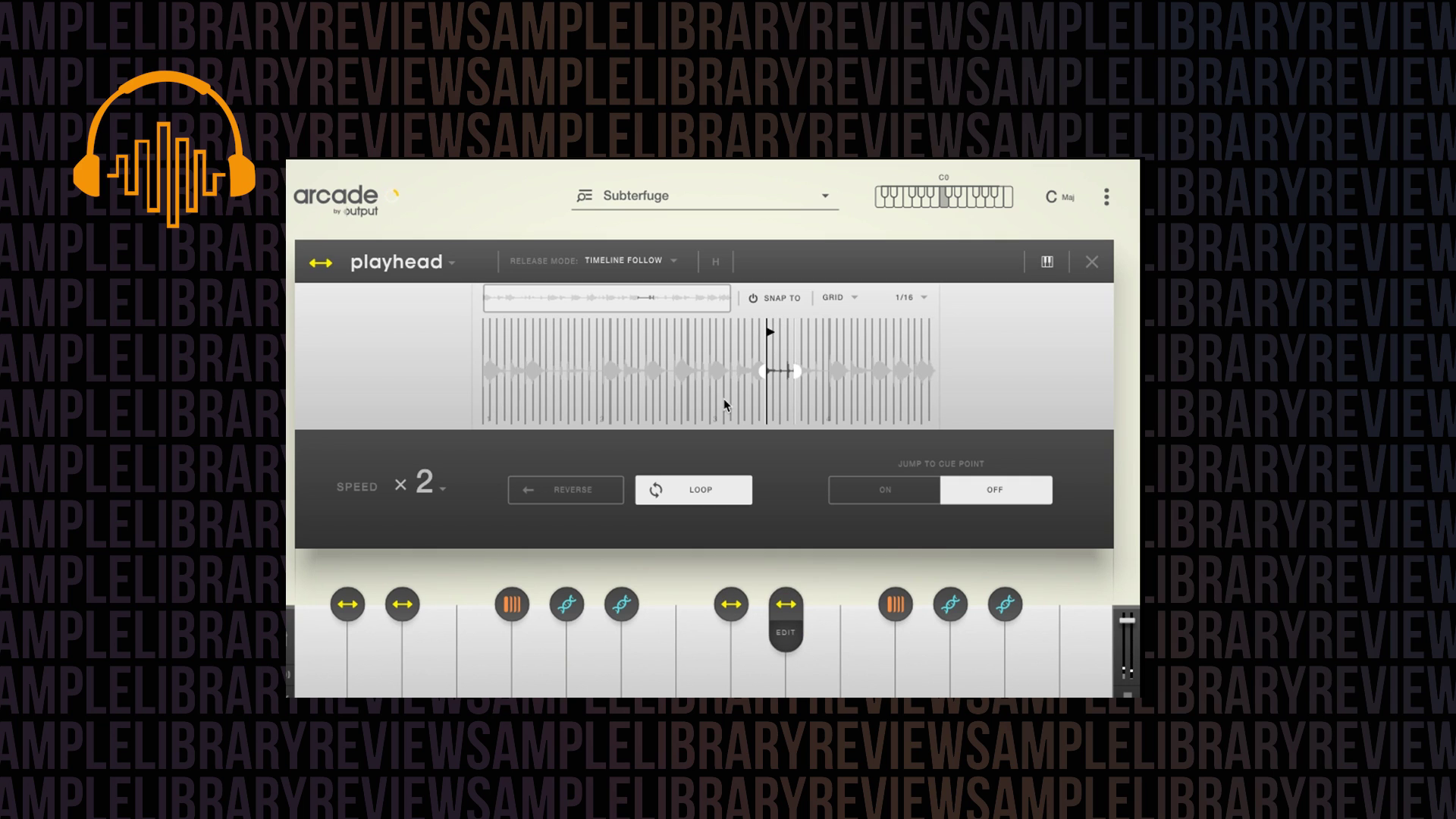
View the speed options of the fourth playhead modifier, then change its type to resequence and on to repeater.
left_click(442, 489)
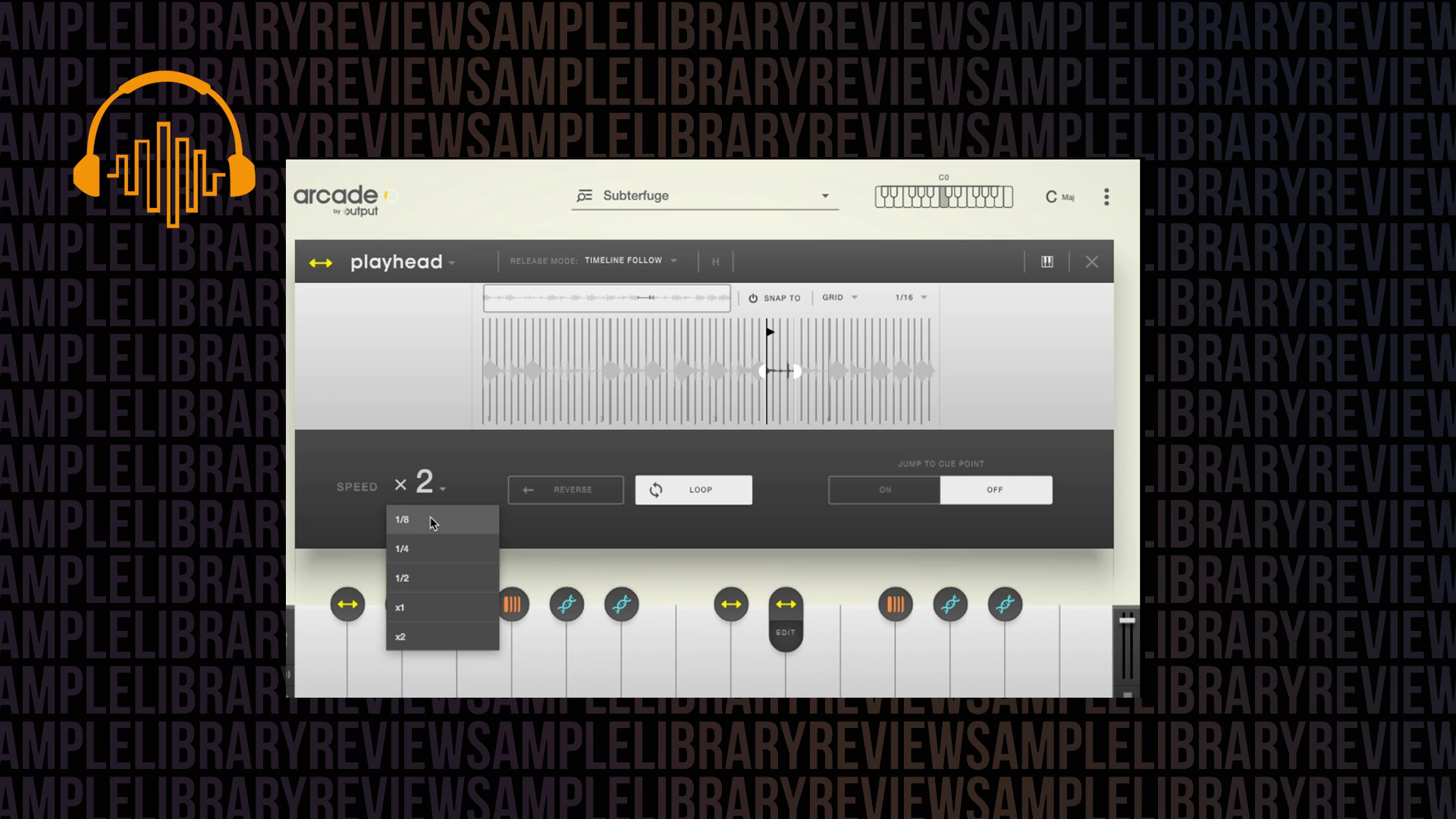
left_click(429, 519)
left_click(442, 275)
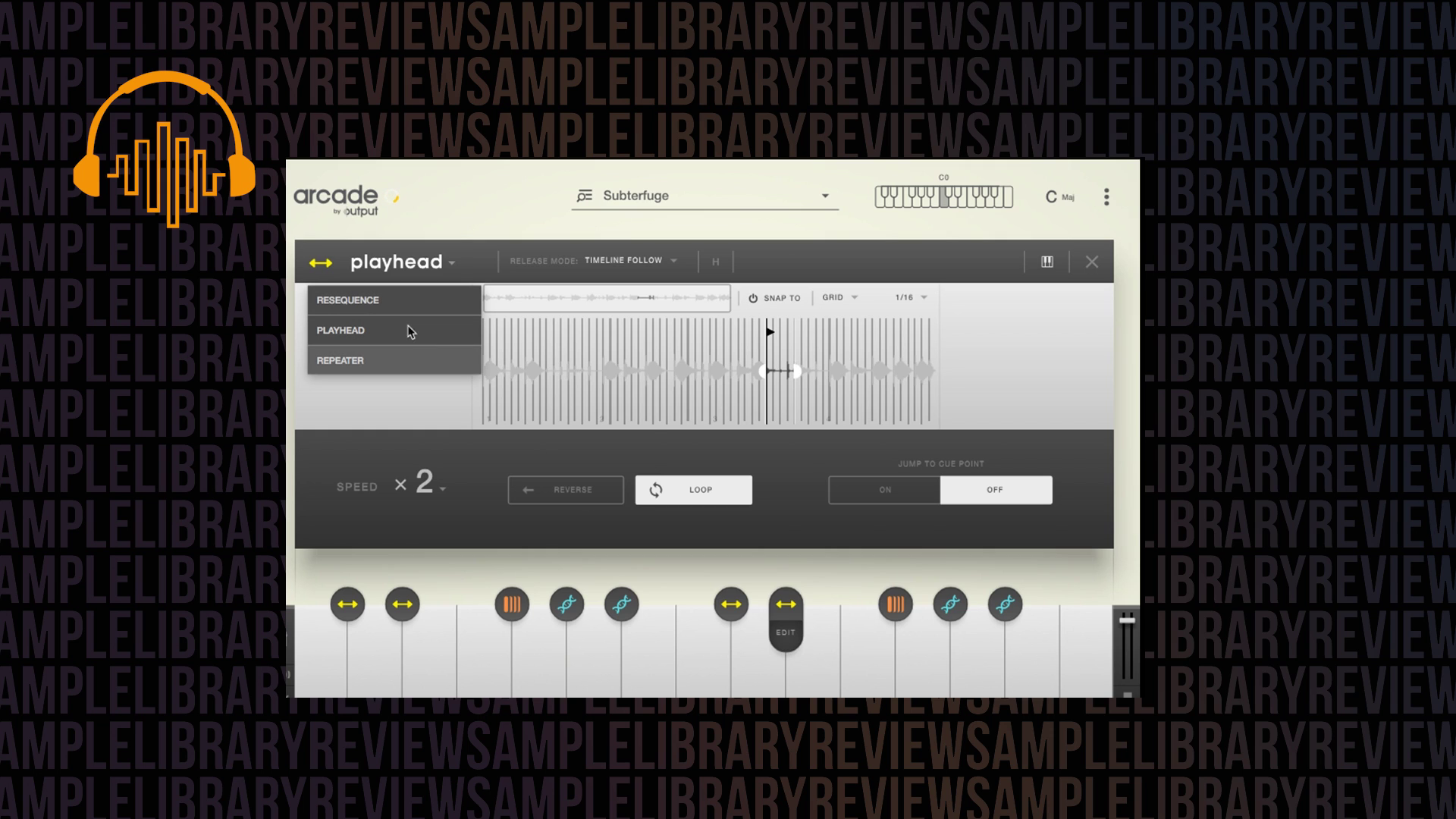
left_click(371, 303)
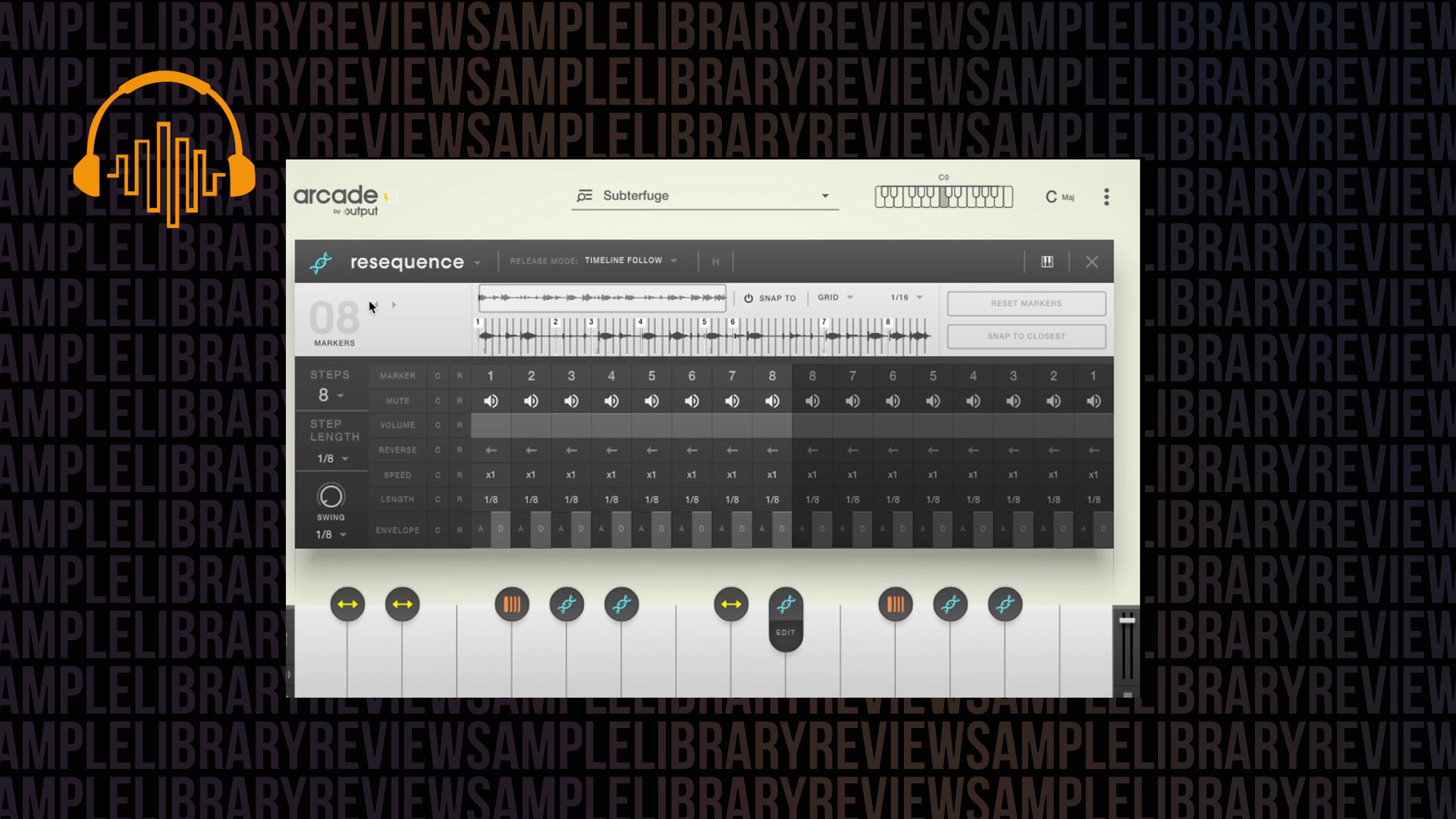
left_click(478, 264)
left_click(363, 364)
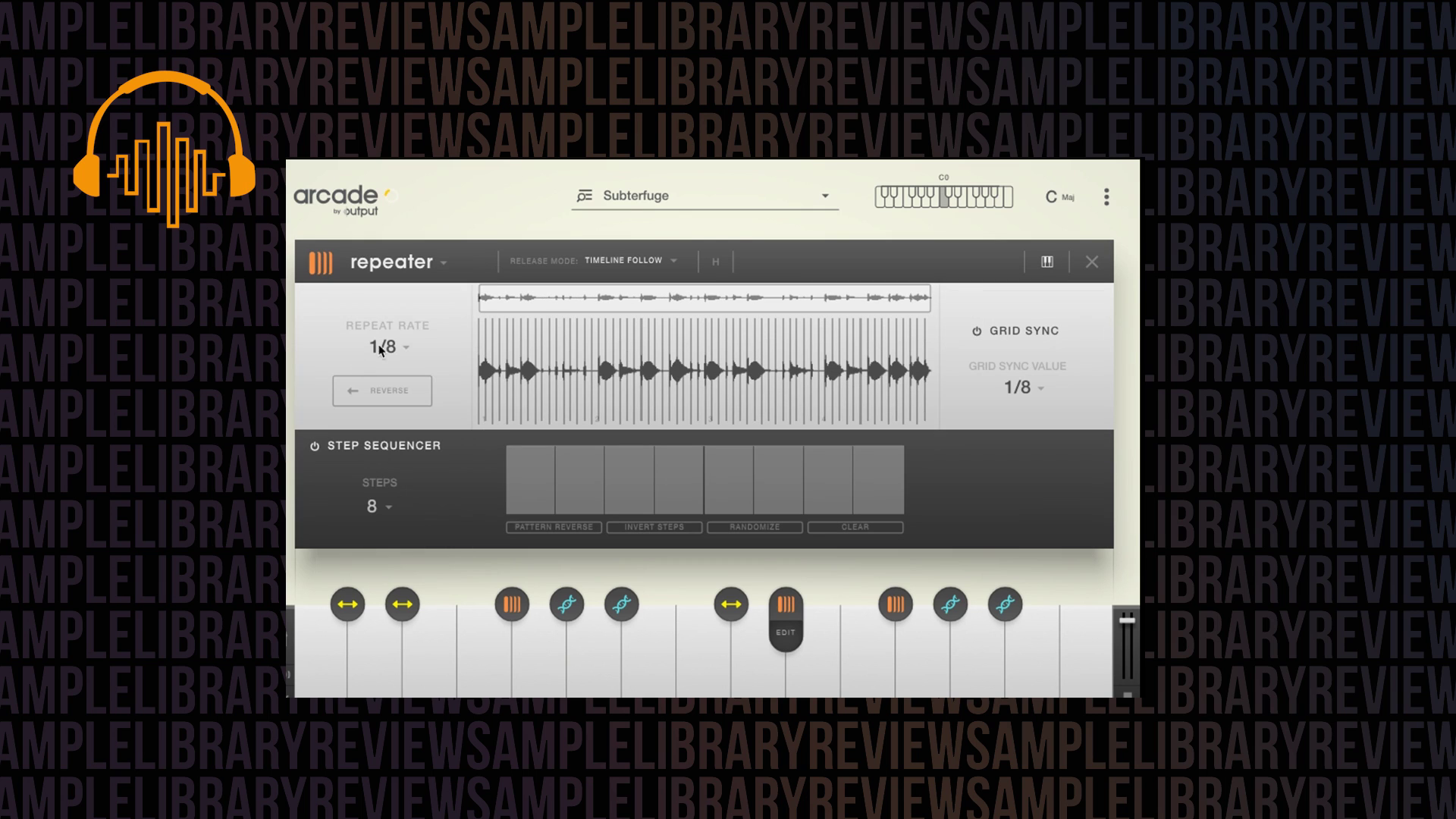
Change the fourth modifier's type from repeater to resequence.
left_click(442, 268)
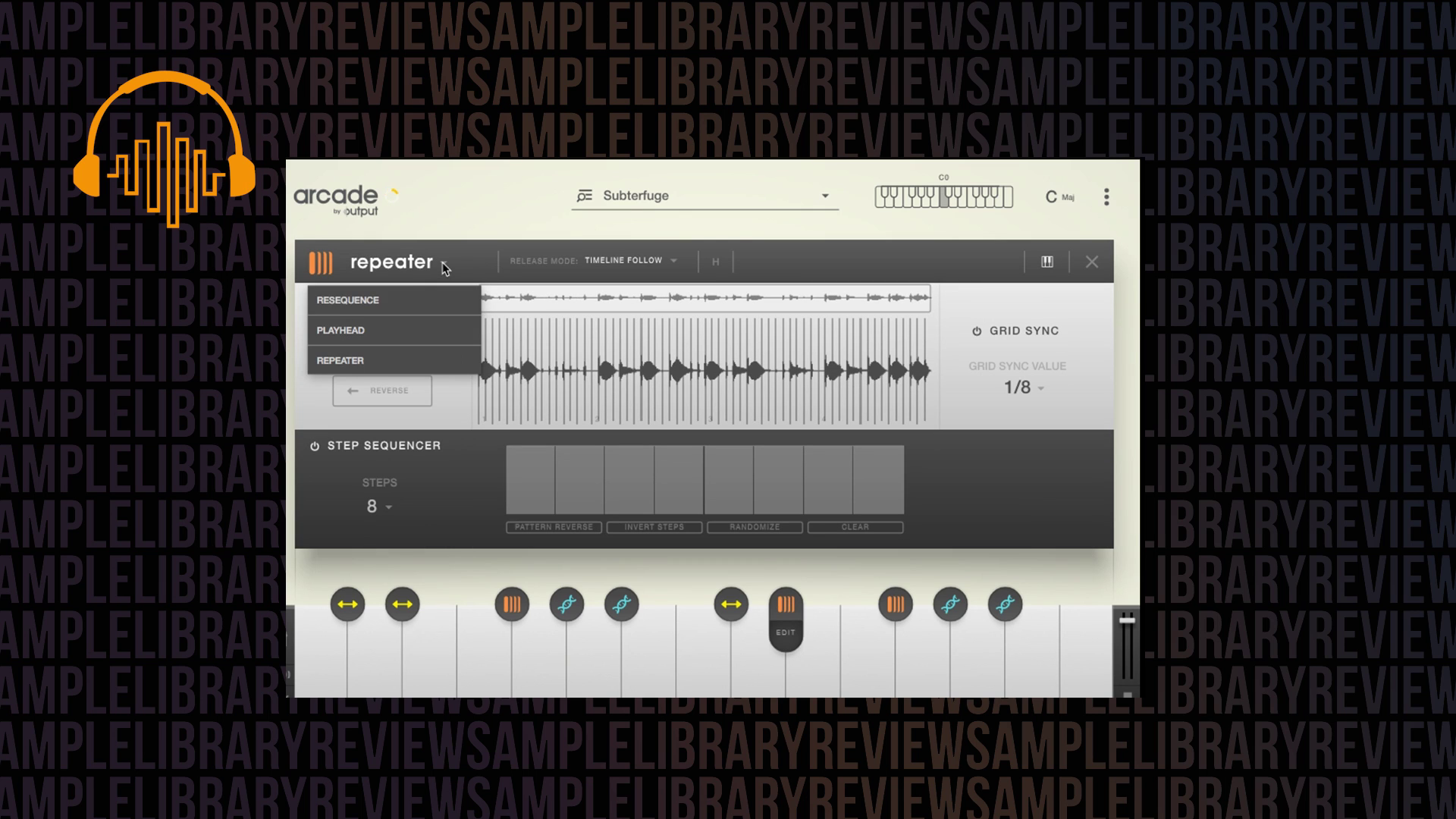
left_click(391, 300)
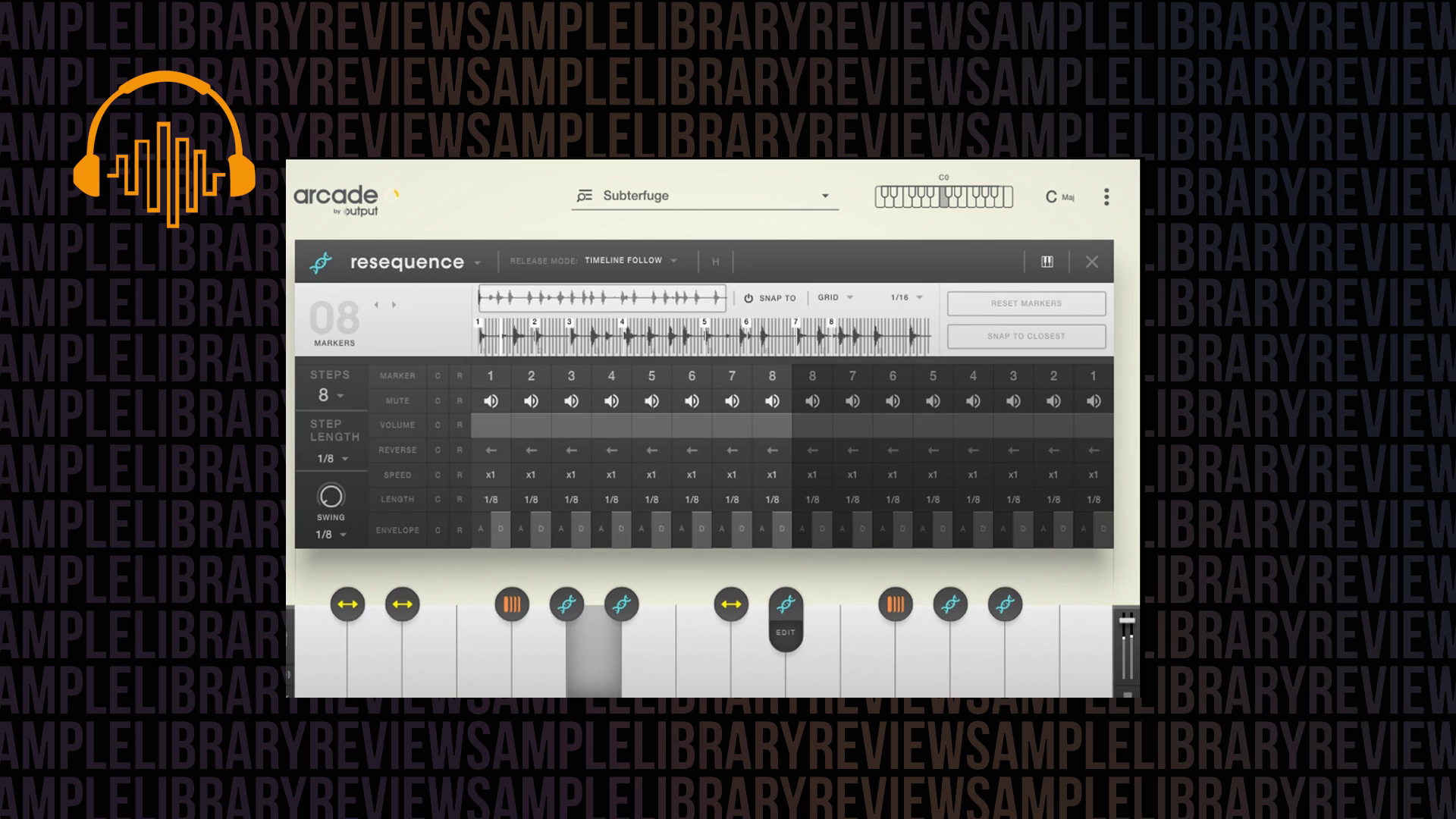
mouse_move(897, 620)
Assign marker 5 to steps 2, 4 and 6 of the resequence pattern.
left_click(531, 377)
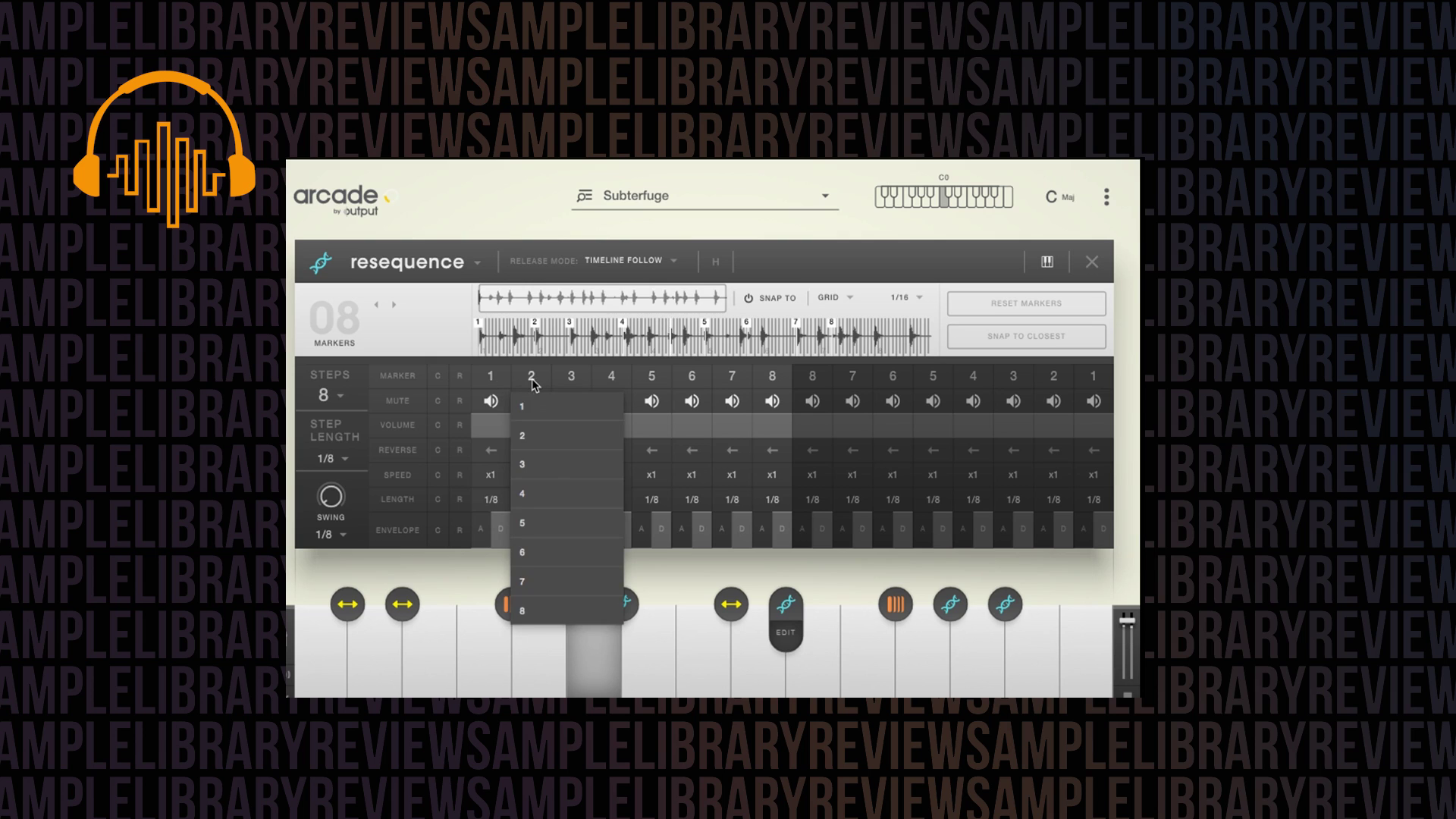
left_click(544, 523)
left_click(612, 377)
left_click(635, 524)
left_click(692, 377)
left_click(713, 524)
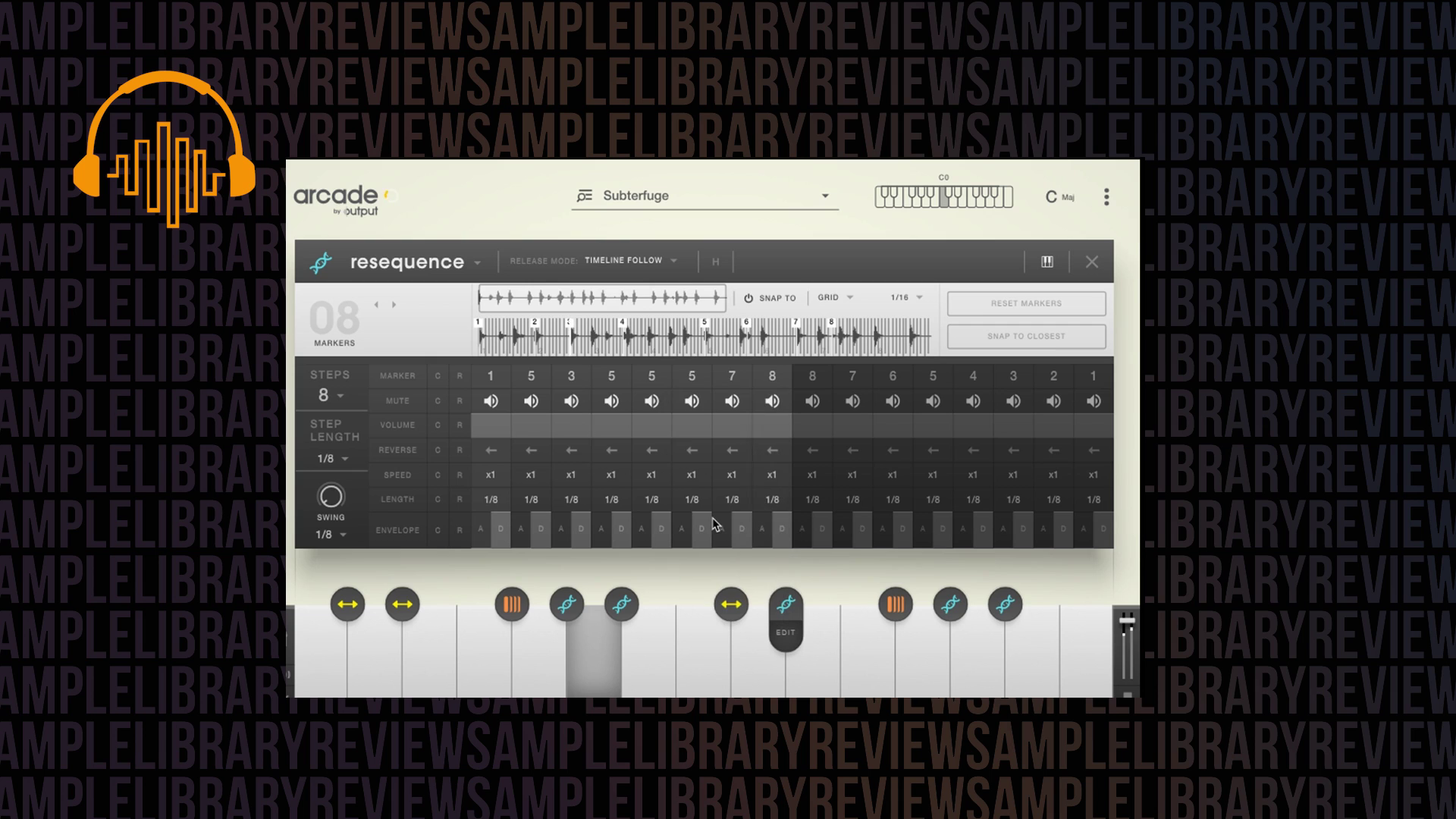
Set the length of the third, fourth and fifth resequence steps to 1/16.
left_click(567, 502)
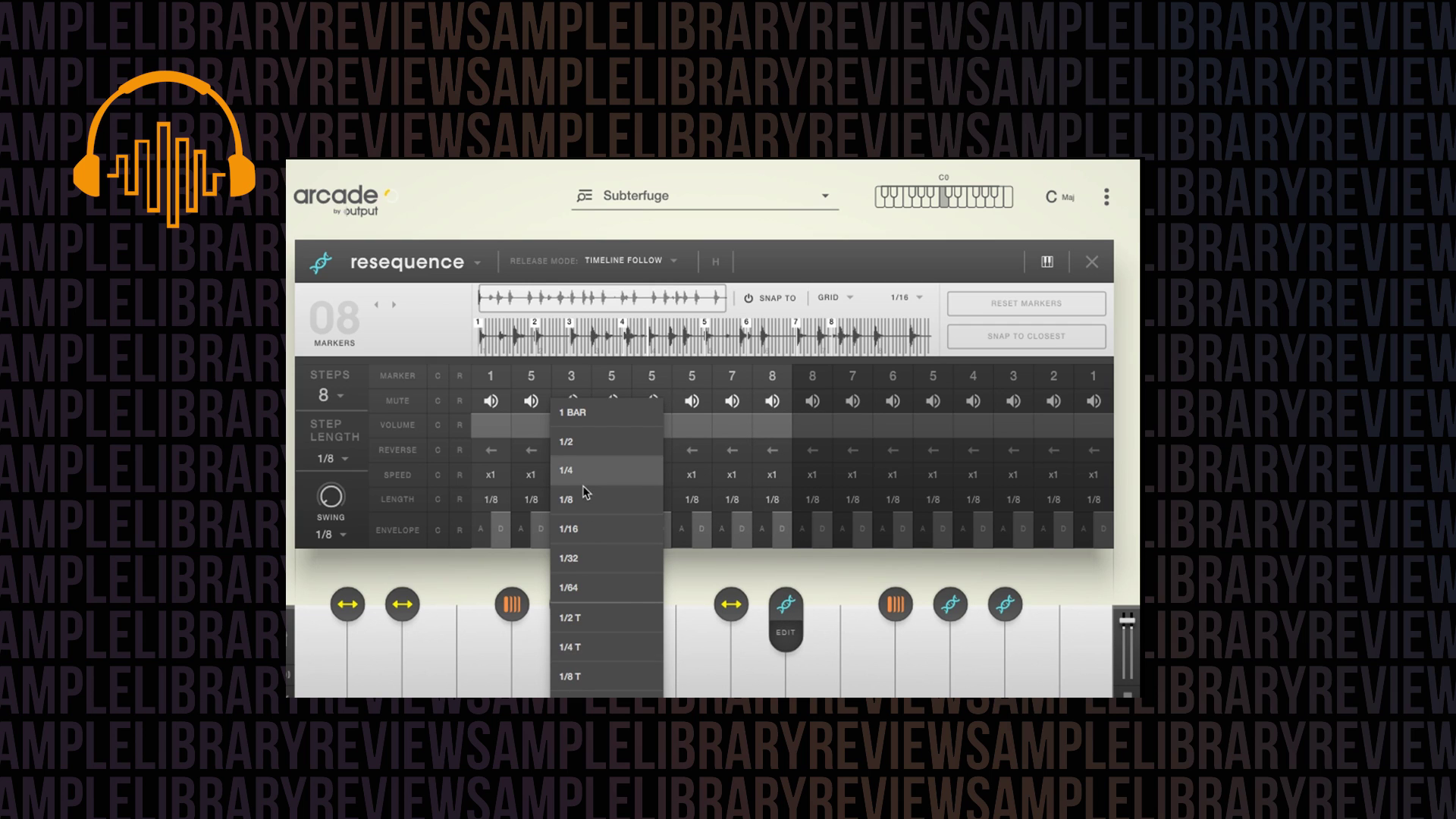
left_click(578, 529)
left_click(612, 500)
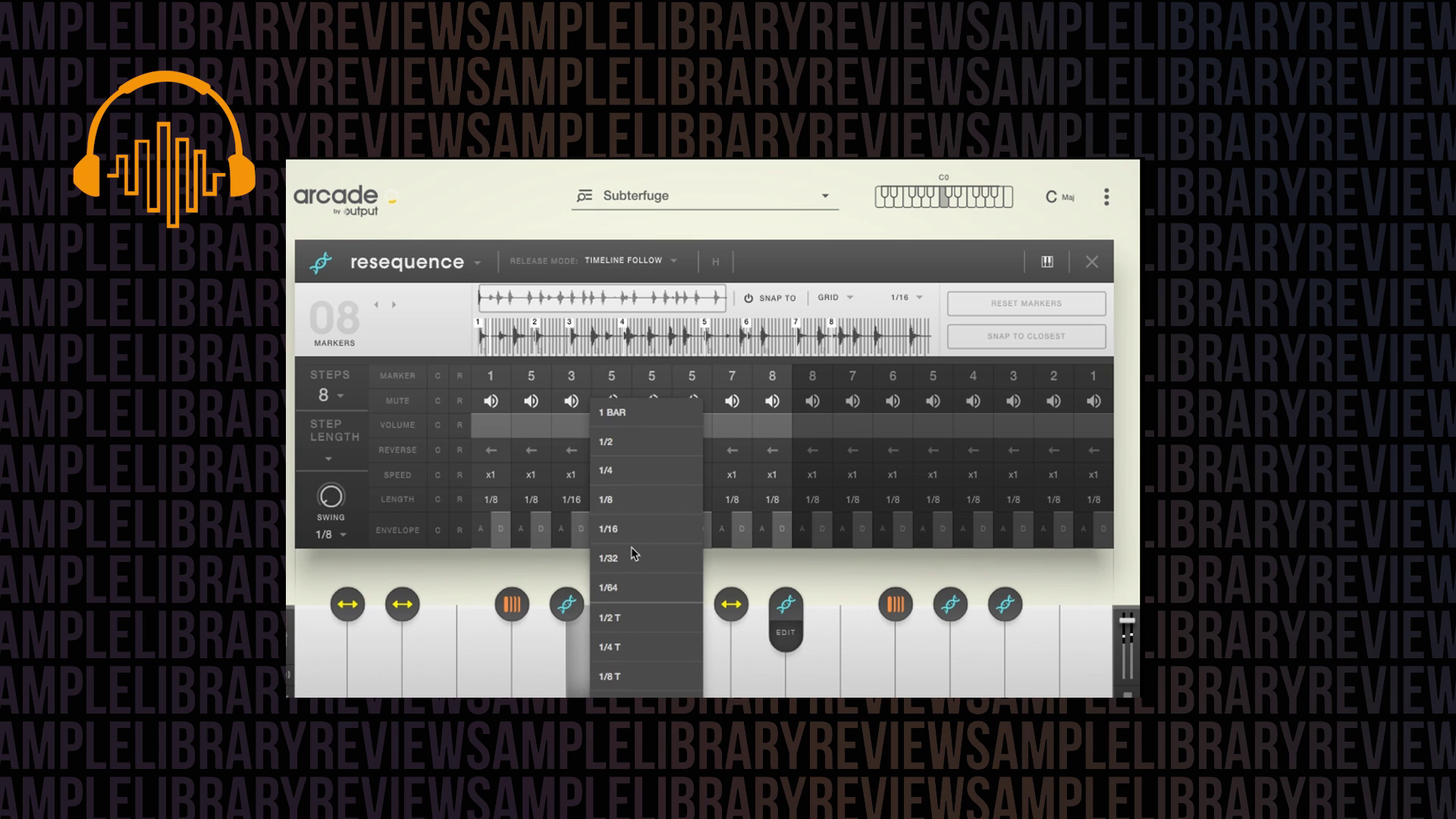
left_click(630, 528)
left_click(651, 499)
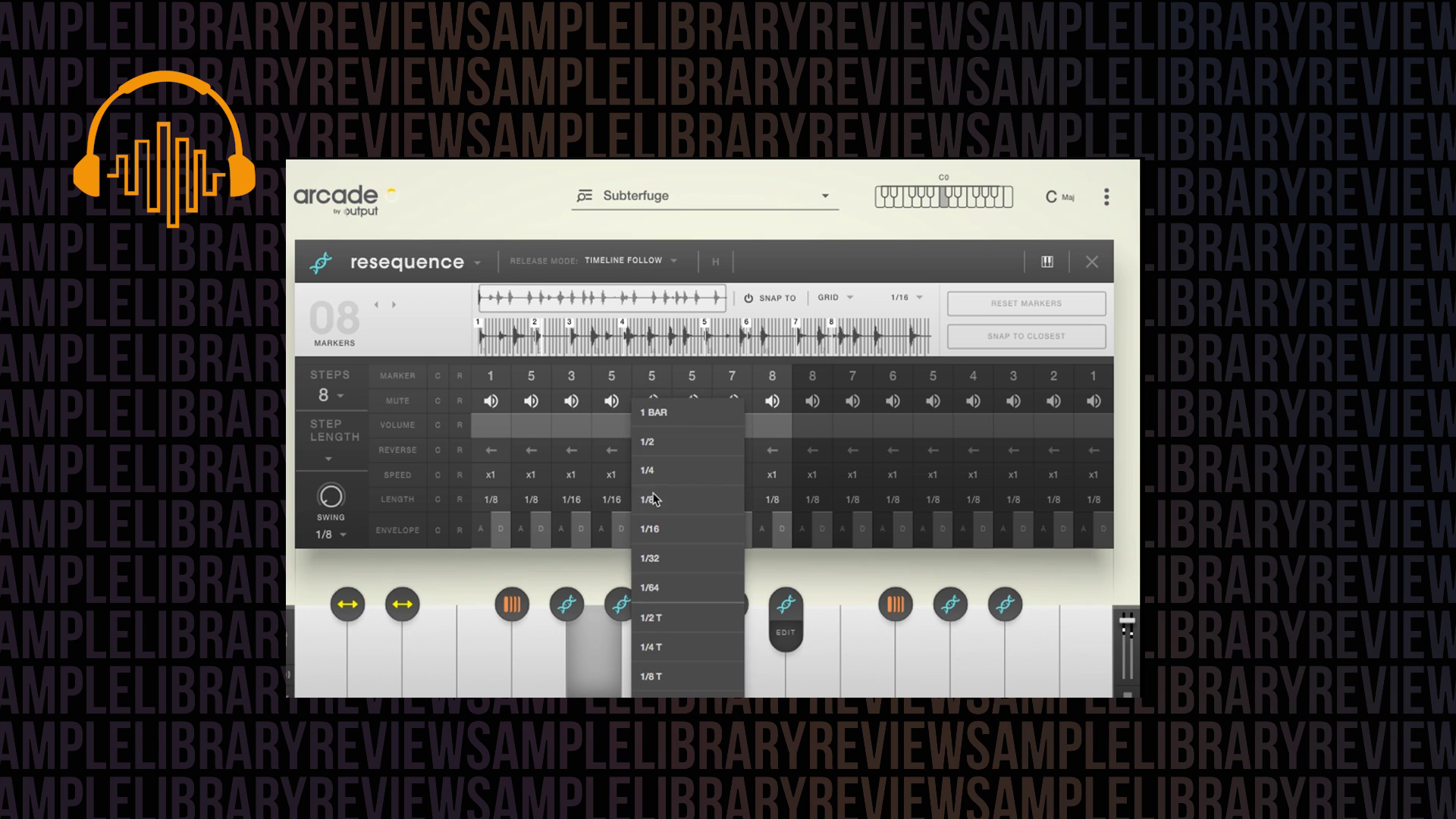
left_click(667, 540)
left_click(692, 499)
left_click(692, 501)
Set the speed of the first, third and fourth resequence steps to x2.
left_click(491, 475)
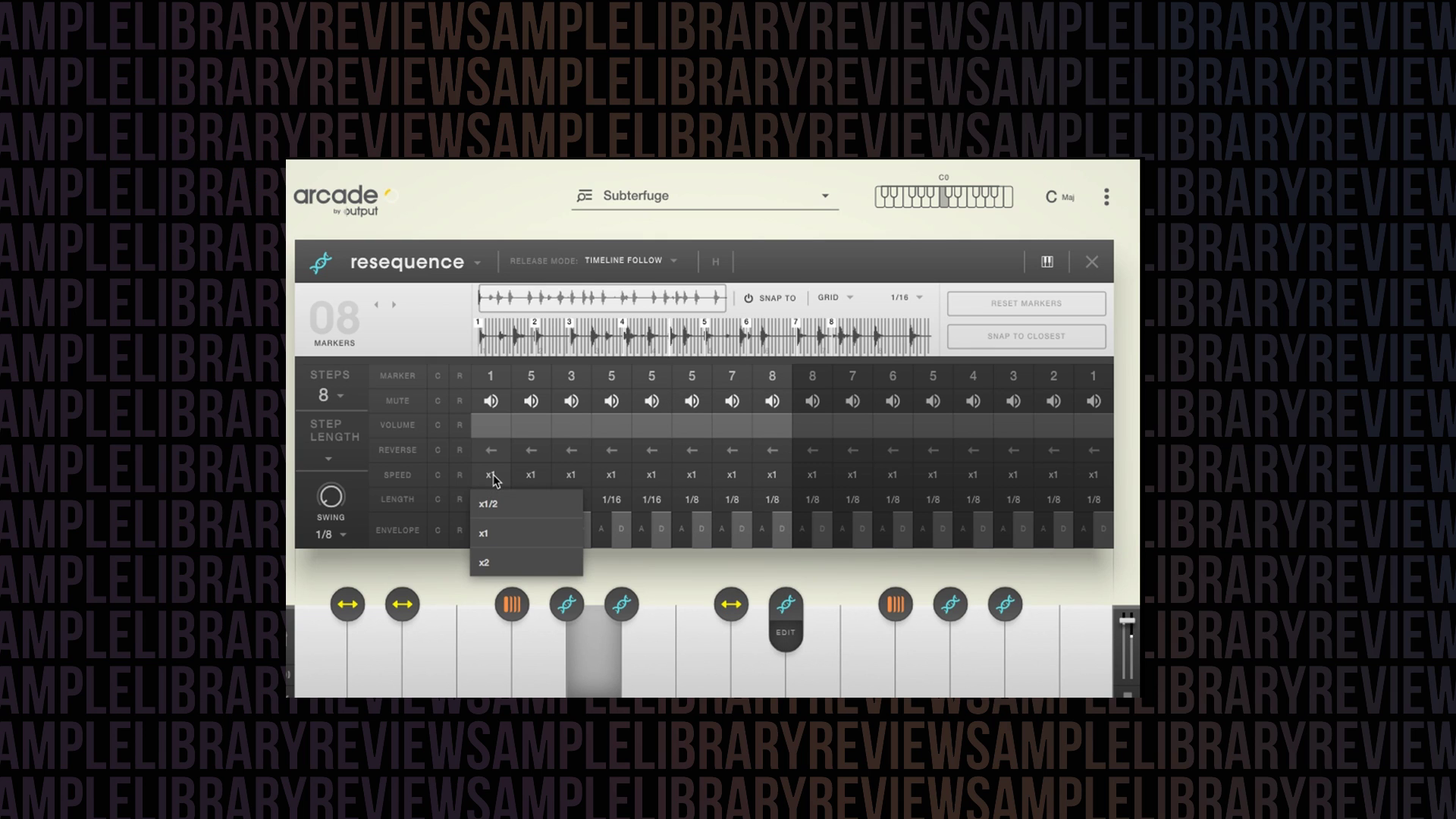
left_click(485, 562)
left_click(570, 477)
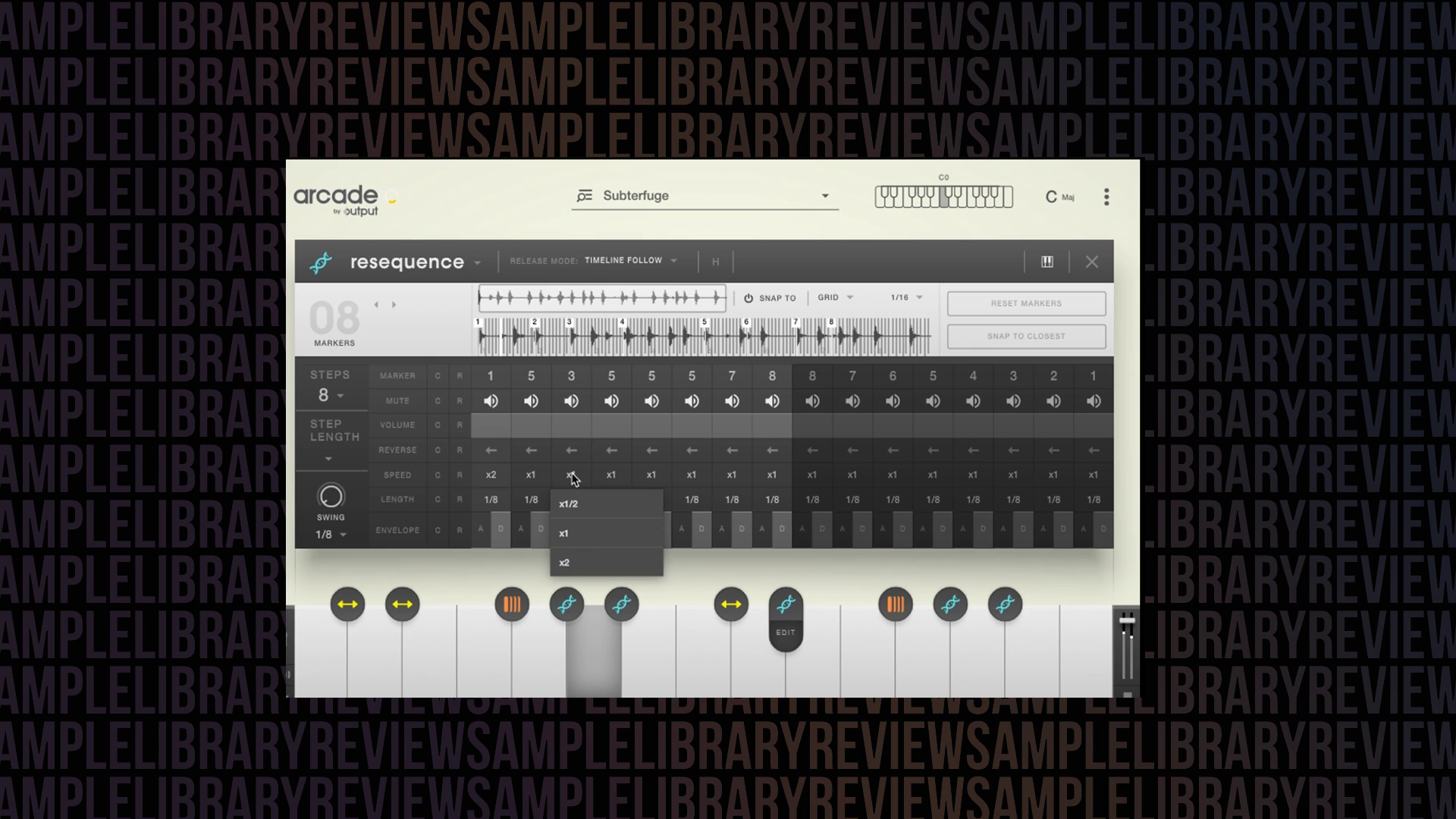
left_click(577, 561)
left_click(612, 474)
left_click(616, 552)
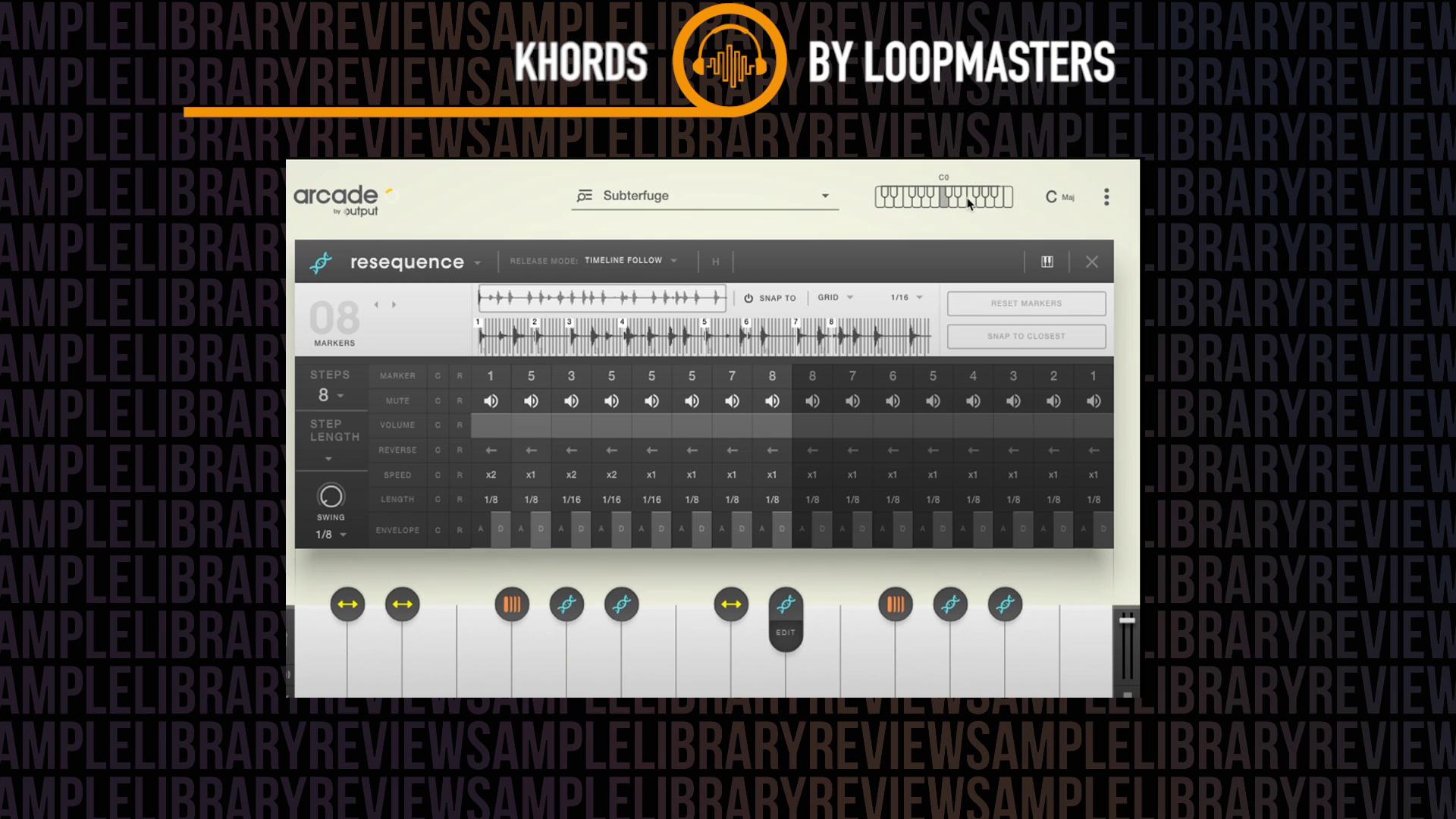
mouse_move(494, 602)
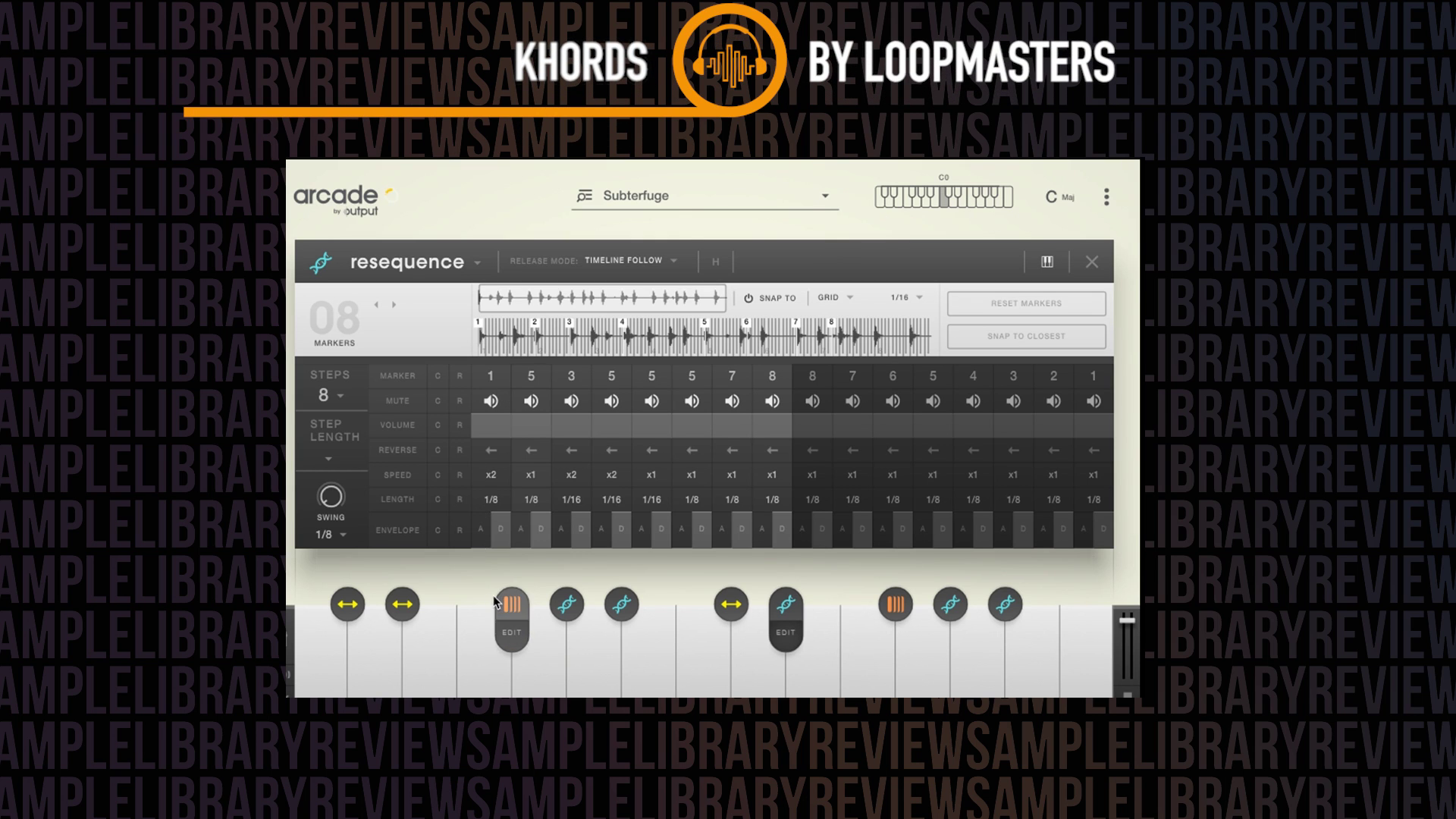